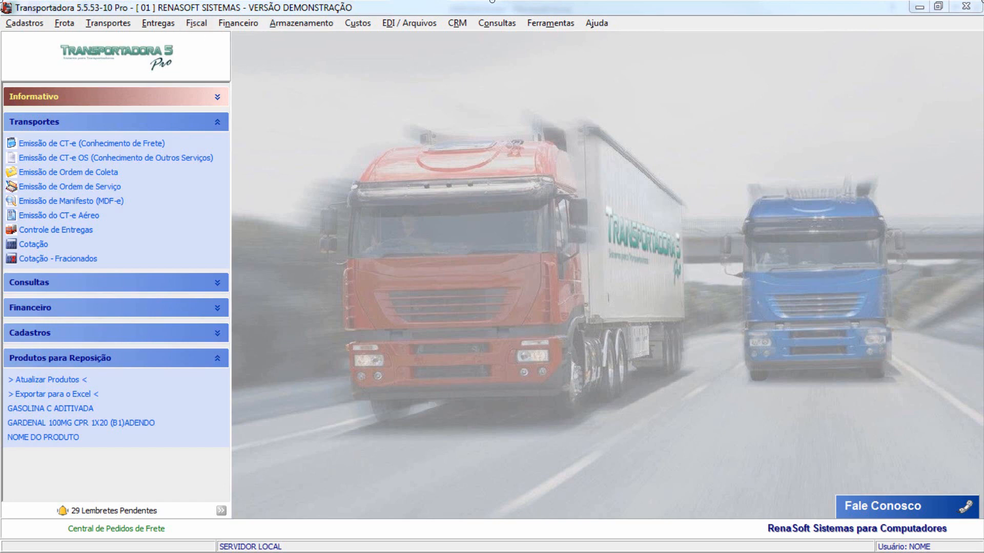
# Open the fractional routes register and start the Excel import by region (Tabela - Importa Excel - Por Região) for TABELA 12
pyautogui.click(24, 23)
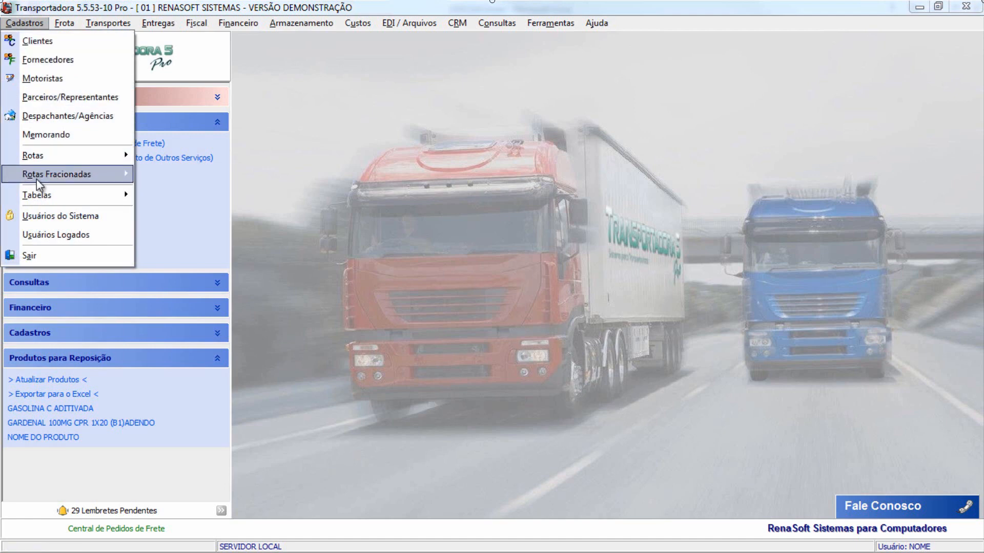
pyautogui.moveTo(36, 176)
pyautogui.click(153, 177)
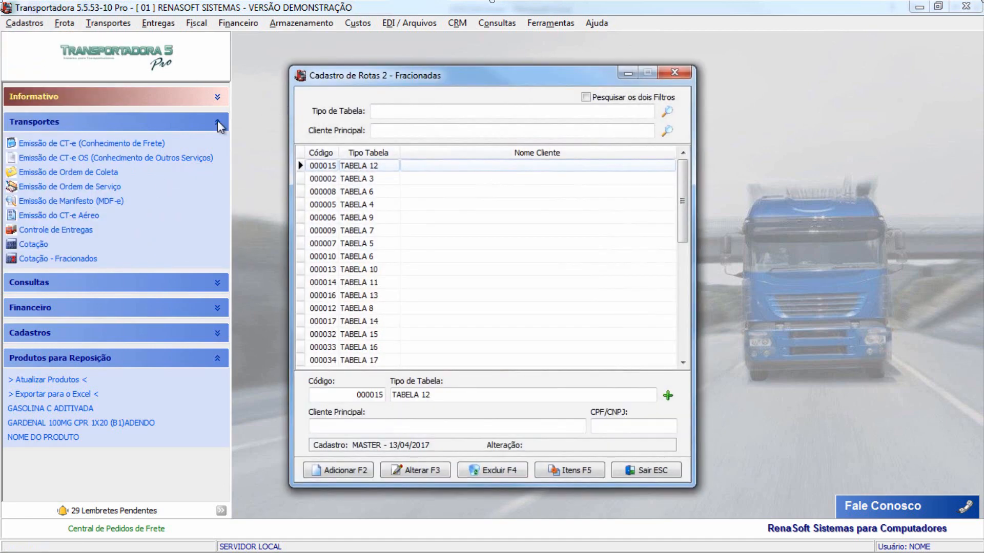
pyautogui.click(407, 166)
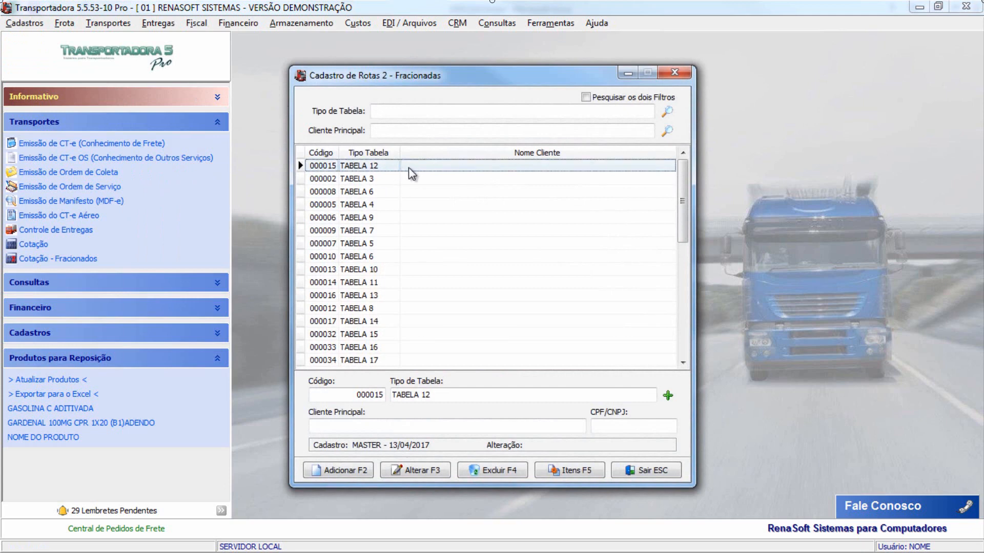
pyautogui.click(563, 467)
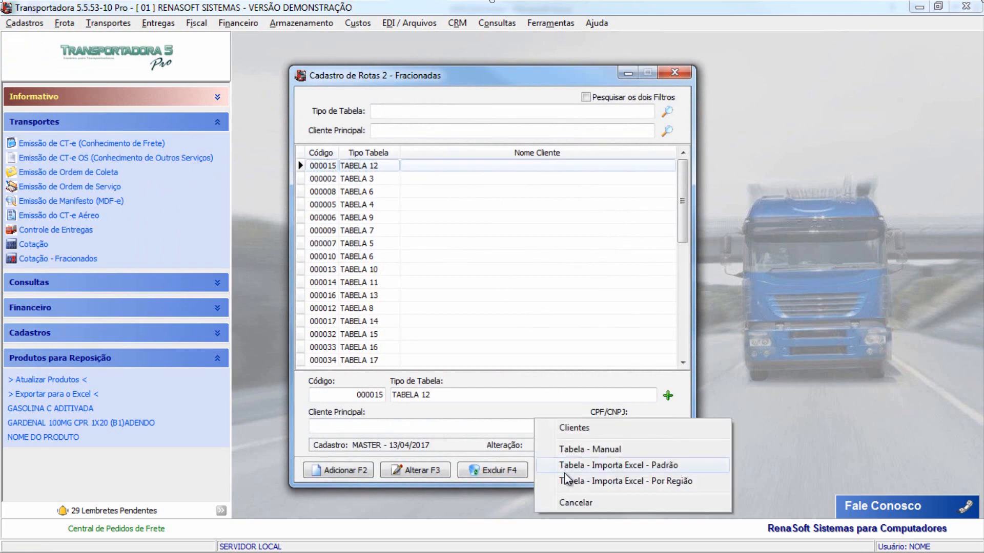
pyautogui.click(609, 484)
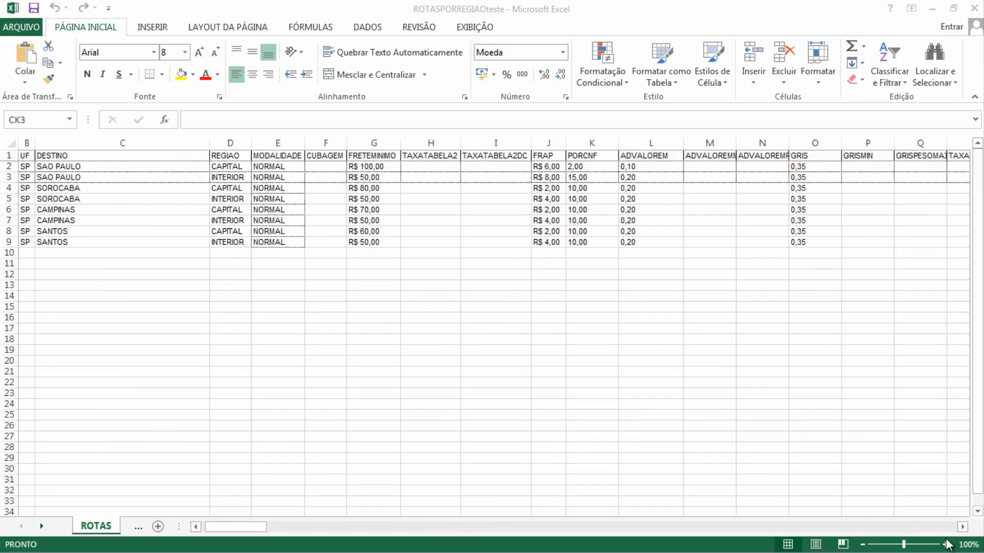
# In Excel, examine the DESTINO and REGIAO columns of the ROTAS sheet in ROTASPORREGIAOteste, including the first empty rows
pyautogui.click(945, 544)
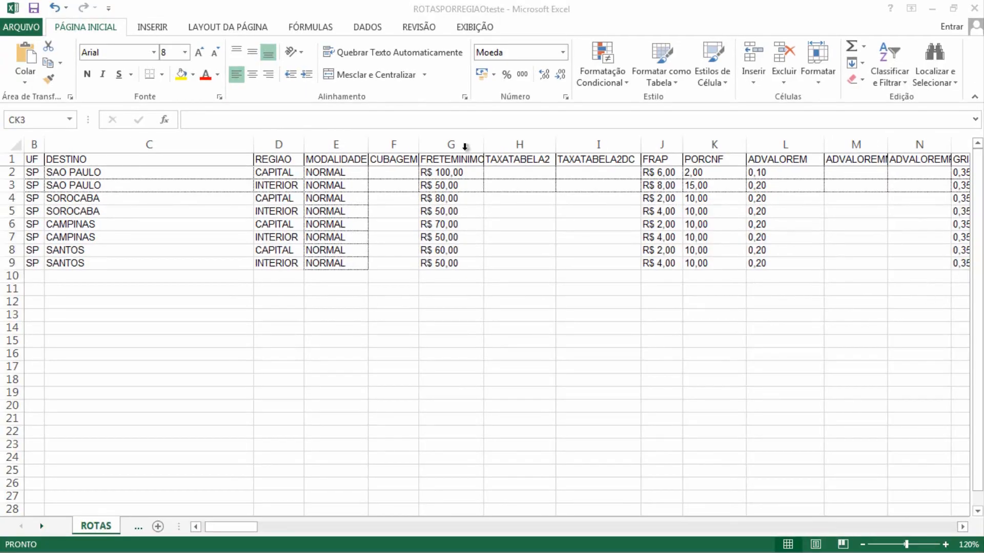
pyautogui.click(77, 182)
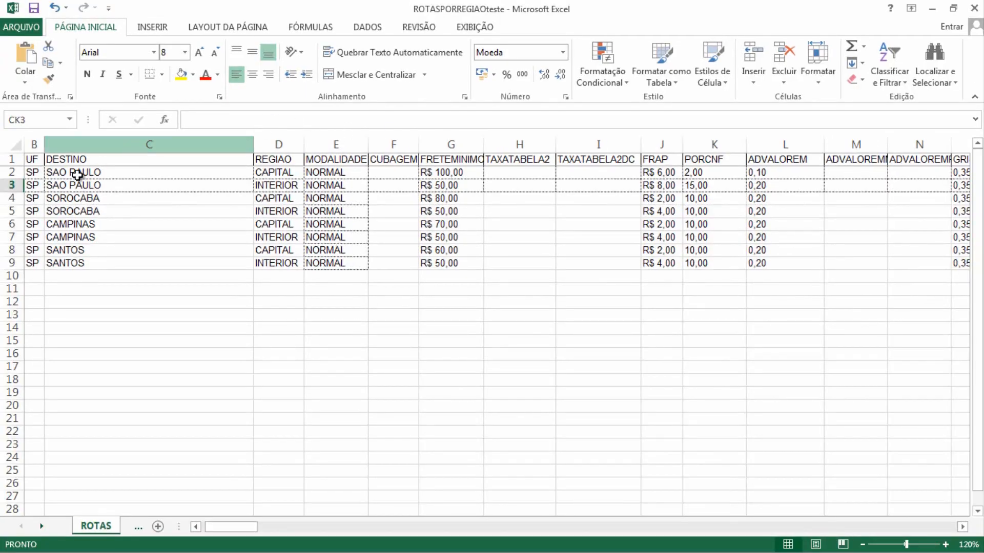
pyautogui.click(77, 186)
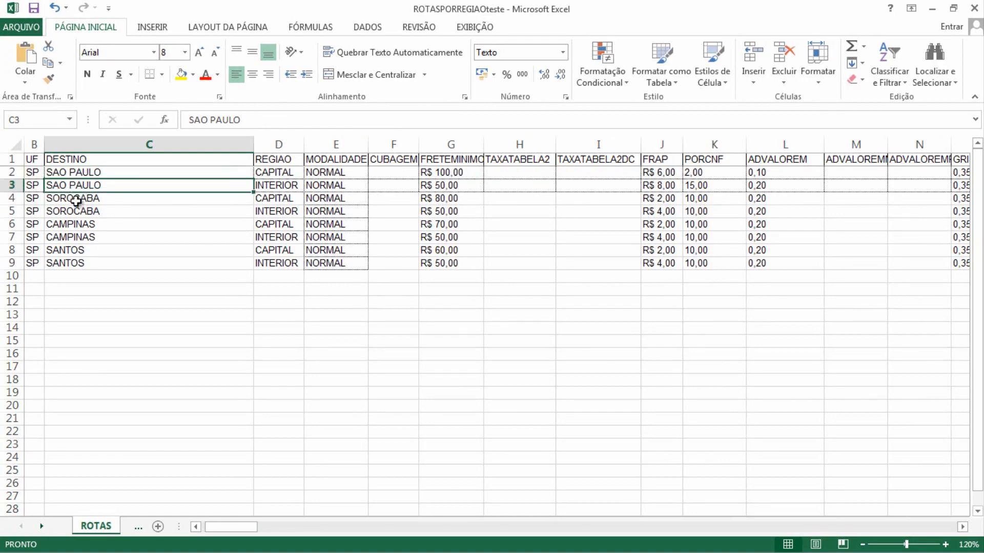
pyautogui.click(77, 202)
pyautogui.click(79, 175)
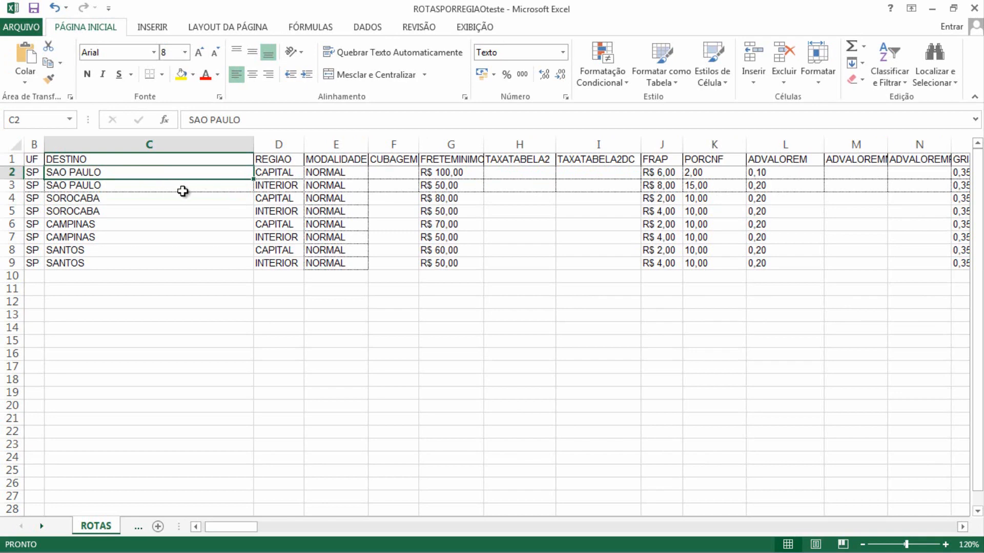
pyautogui.click(270, 185)
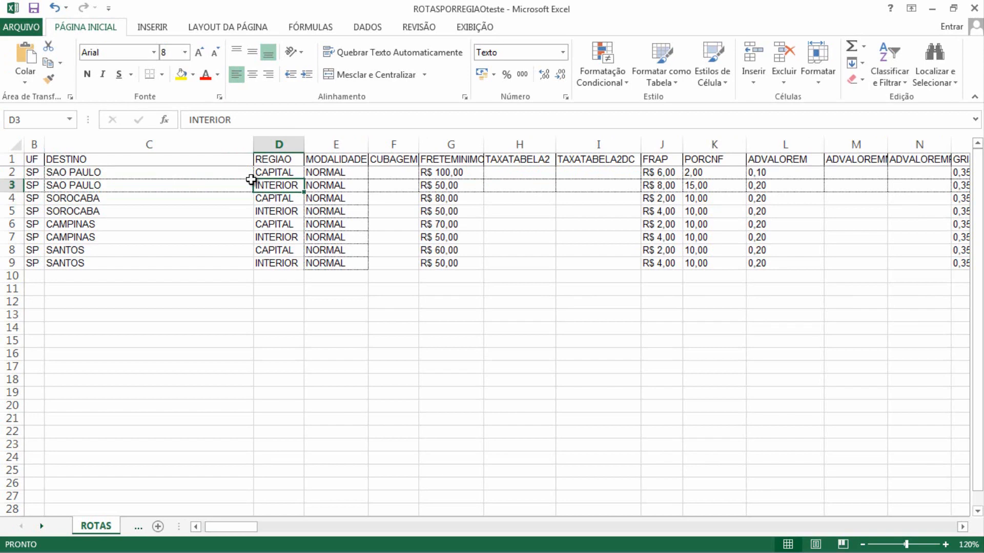
pyautogui.click(90, 276)
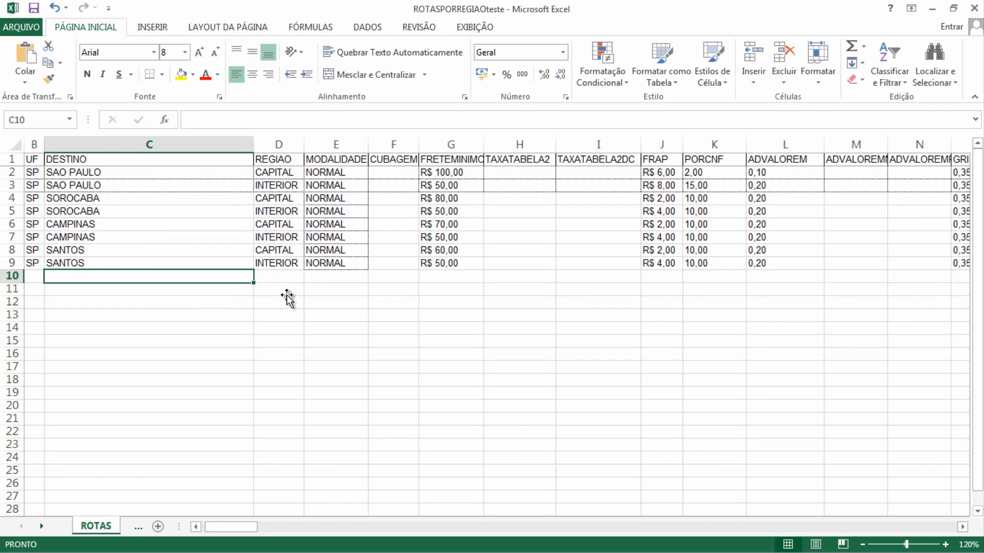
pyautogui.click(233, 291)
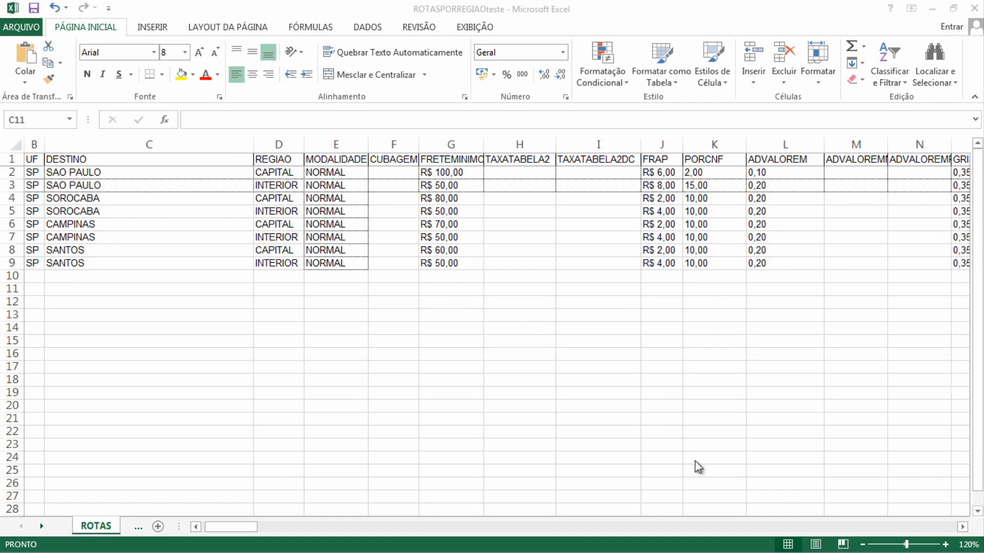
# Start two new routes in rows 10 and 11 with UF SP and destination ITU
pyautogui.click(34, 262)
pyautogui.moveTo(41, 270); pyautogui.dragTo(44, 291)
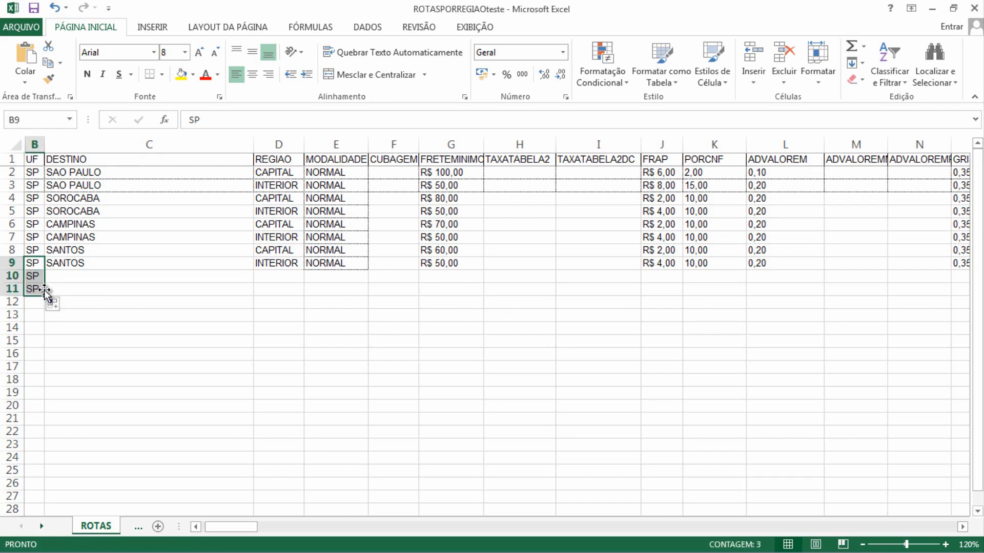
pyautogui.doubleClick(61, 275)
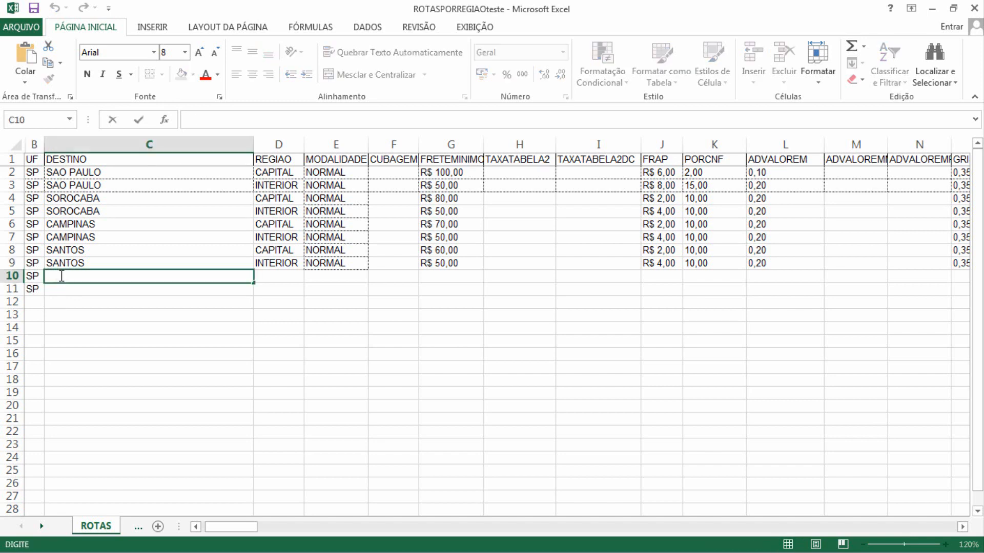
pyautogui.click(62, 276)
pyautogui.write('ITU')
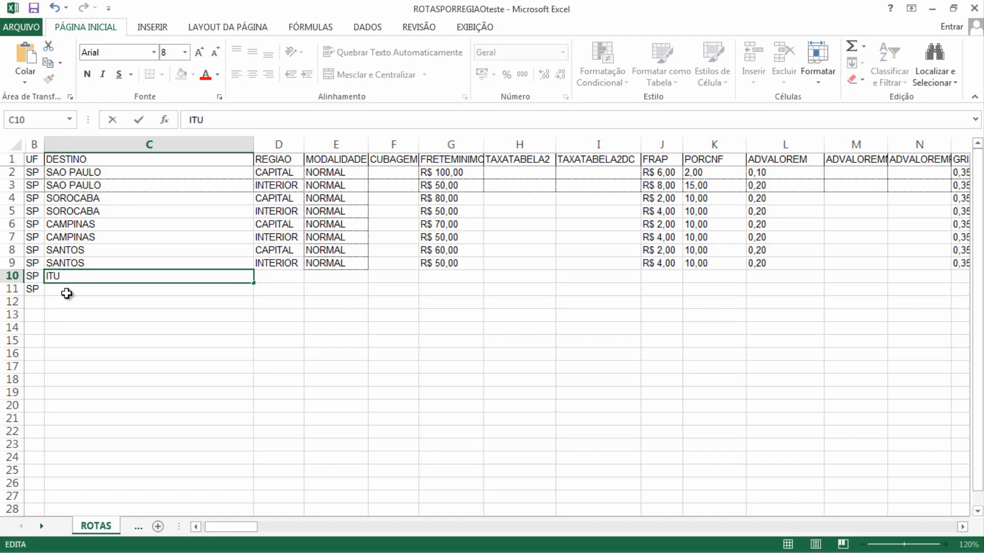
pyautogui.click(67, 292)
pyautogui.doubleClick(67, 291)
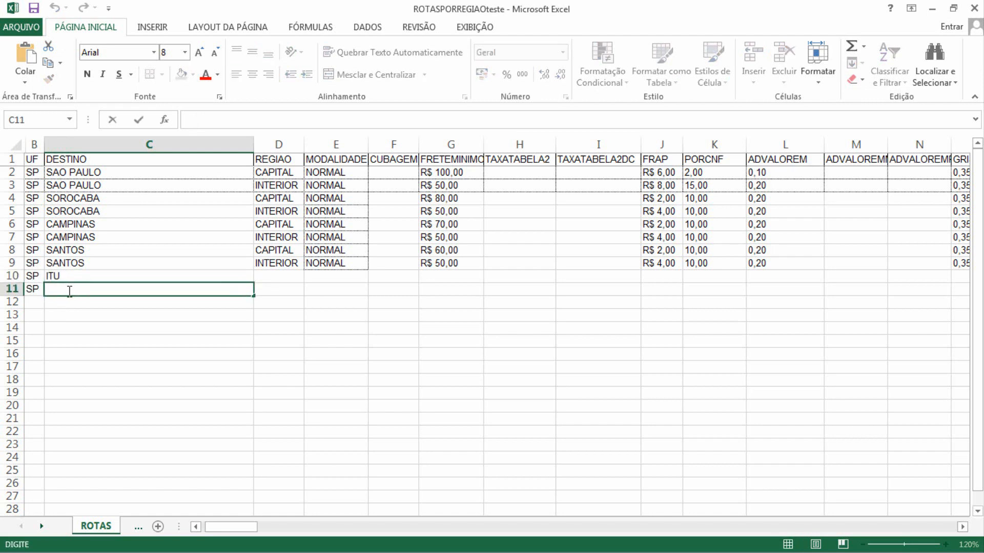
pyautogui.write('ITU')
# Set the REGIAO of the two ITU routes to CAPITAL in row 10 and INTERIOR in row 11
pyautogui.click(293, 279)
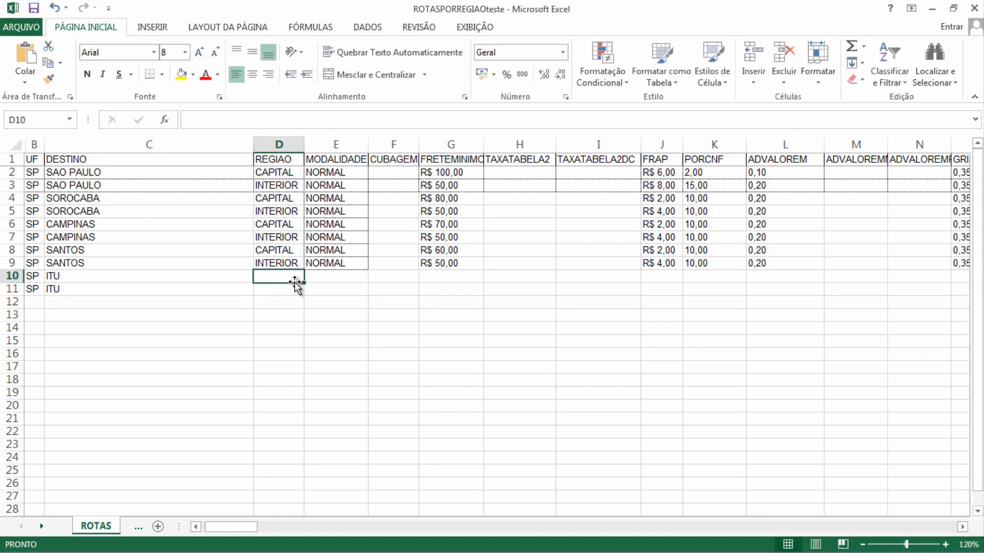
pyautogui.doubleClick(290, 280)
pyautogui.write('CAPITAL')
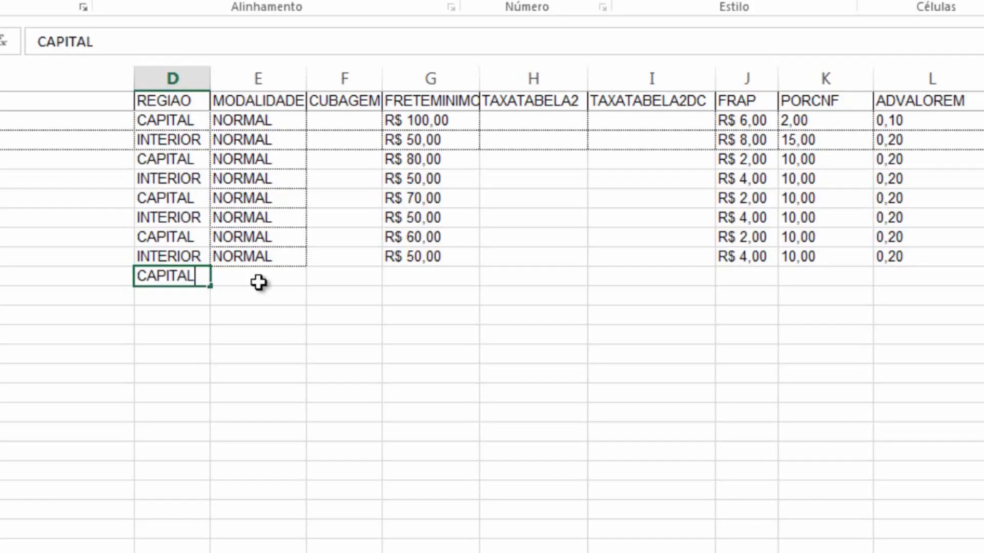
pyautogui.press('Tab')
pyautogui.click(283, 290)
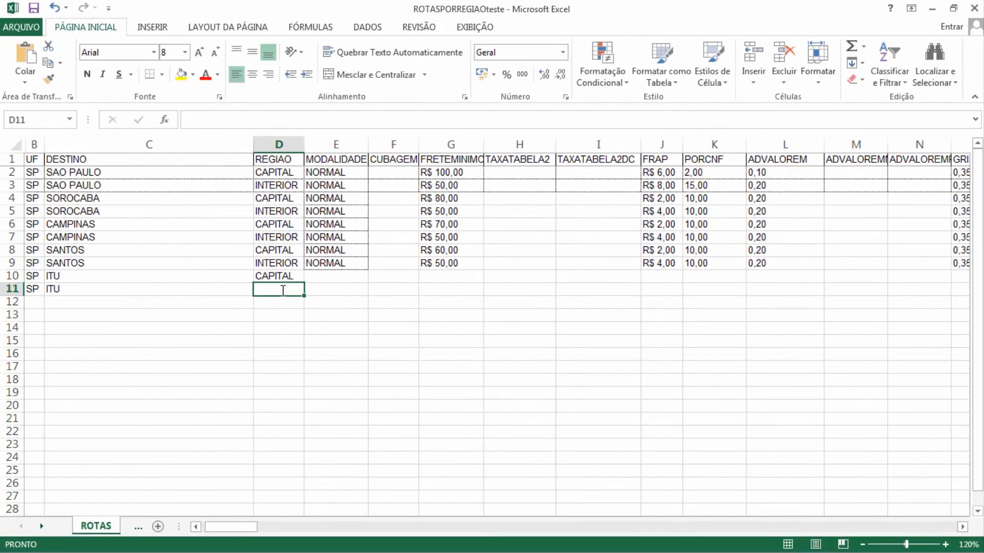
pyautogui.doubleClick(283, 290)
pyautogui.write('INTERIOR')
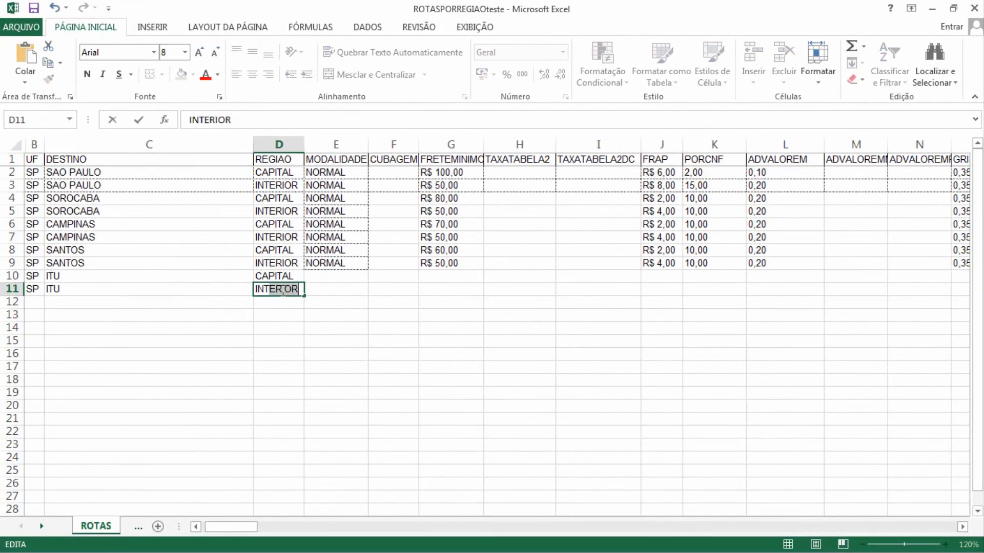
pyautogui.click(286, 276)
pyautogui.click(284, 290)
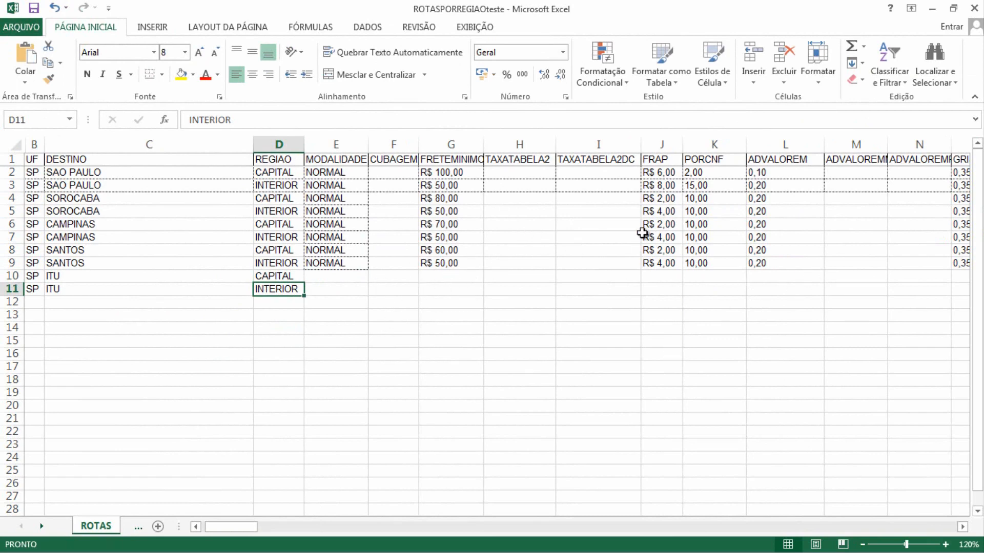
# Extend the NORMAL value in the MODALIDADE column from row 9 to the two ITU rows
pyautogui.click(352, 278)
pyautogui.click(361, 267)
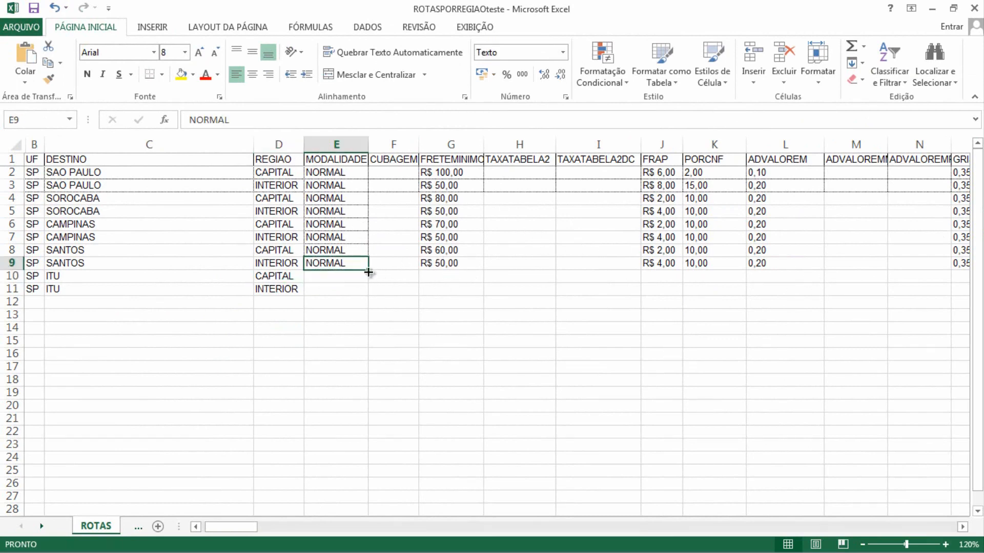
pyautogui.moveTo(369, 273); pyautogui.dragTo(369, 292)
pyautogui.click(407, 263)
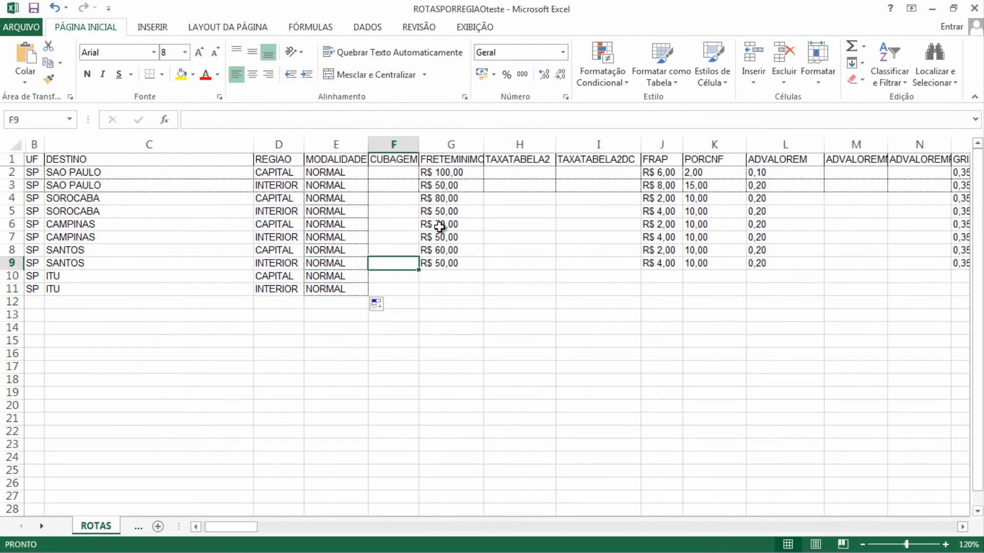
# Fill FRETEMINIMO from row 9 down to both ITU rows and set the CAPITAL row to R$ 100,00
pyautogui.click(459, 268)
pyautogui.moveTo(483, 270); pyautogui.dragTo(482, 295)
pyautogui.click(445, 275)
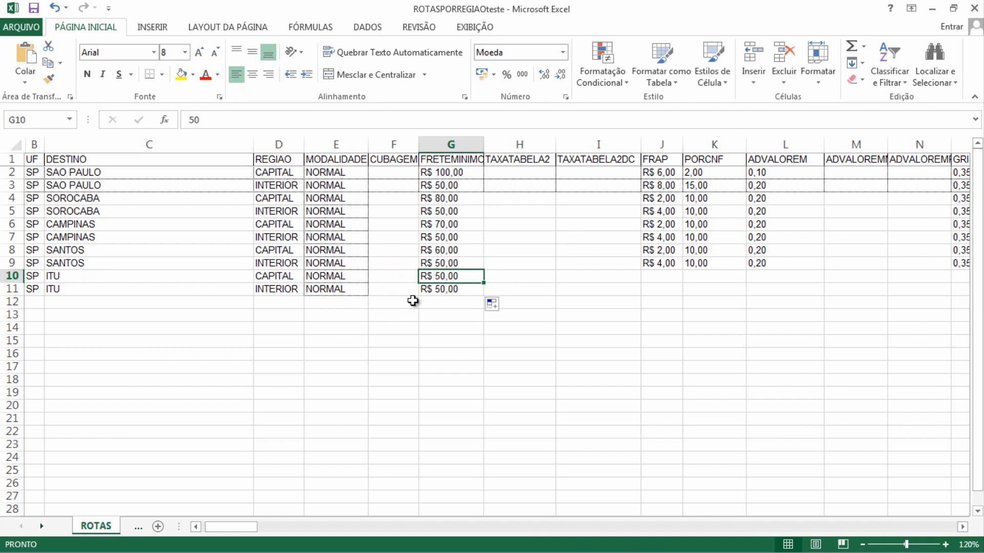
pyautogui.doubleClick(463, 277)
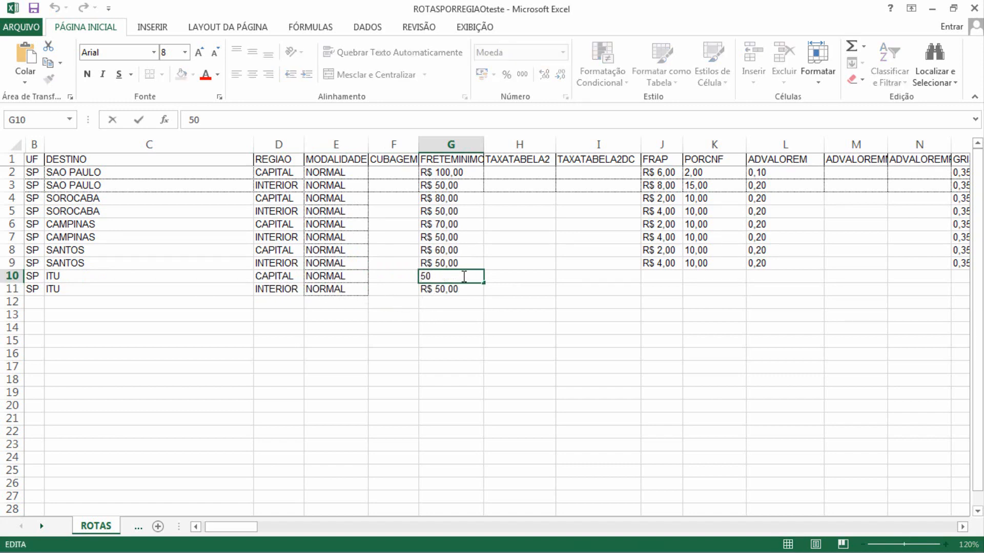
pyautogui.moveTo(464, 277); pyautogui.dragTo(382, 277)
pyautogui.write('100')
pyautogui.press('Return')
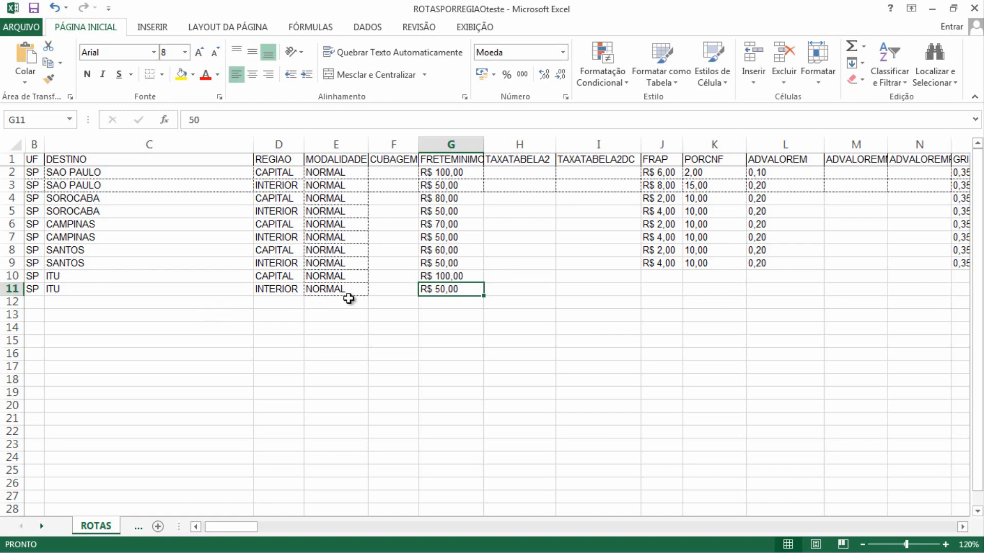
# Set the FRETEMINIMO of the ITU INTERIOR row to R$ 80,00
pyautogui.doubleClick(461, 292)
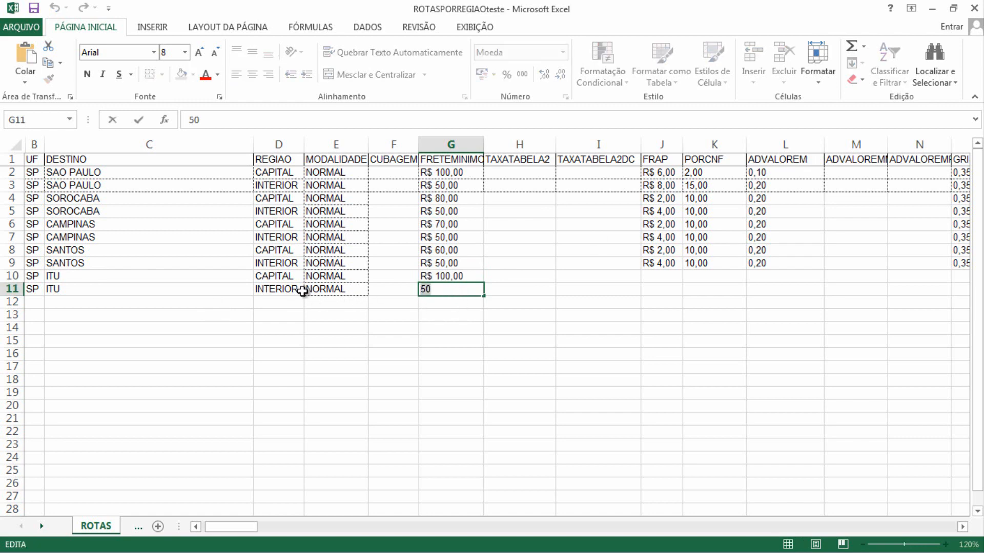
pyautogui.press('BackSpace')
pyautogui.press('BackSpace')
pyautogui.write('80')
pyautogui.press('Return')
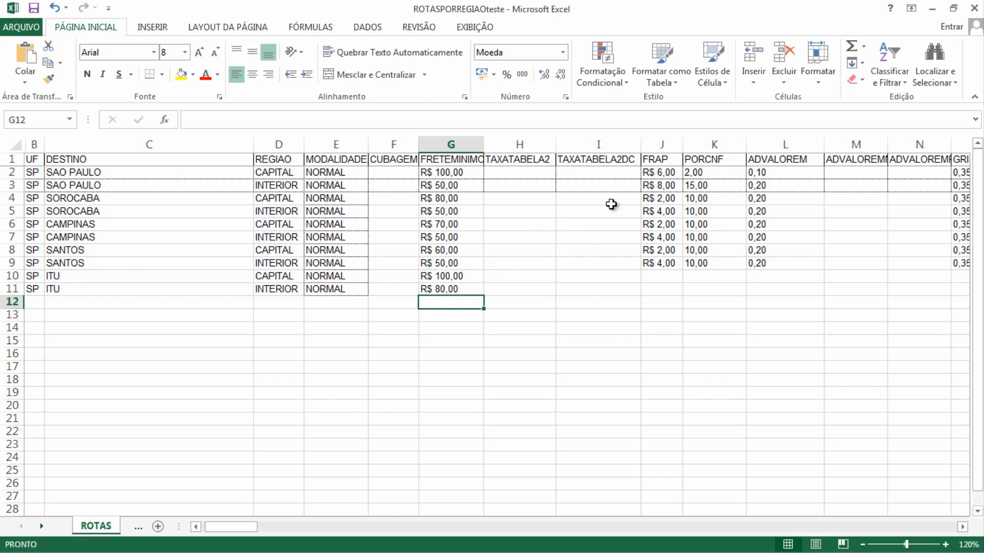
# Fill the FRAP value of R$ 4,00 from row 9 down to rows 10 and 11
pyautogui.click(671, 265)
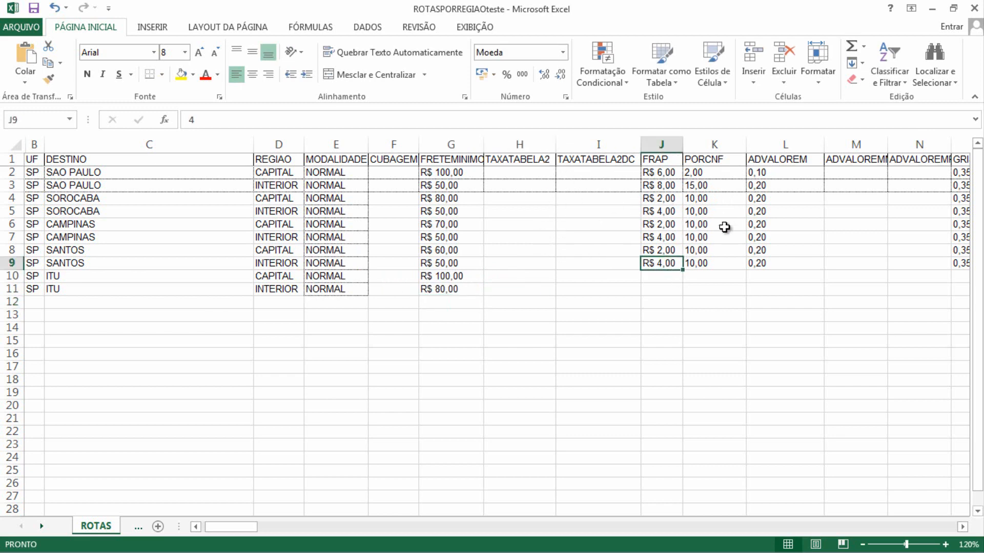
pyautogui.click(963, 527)
pyautogui.click(962, 527)
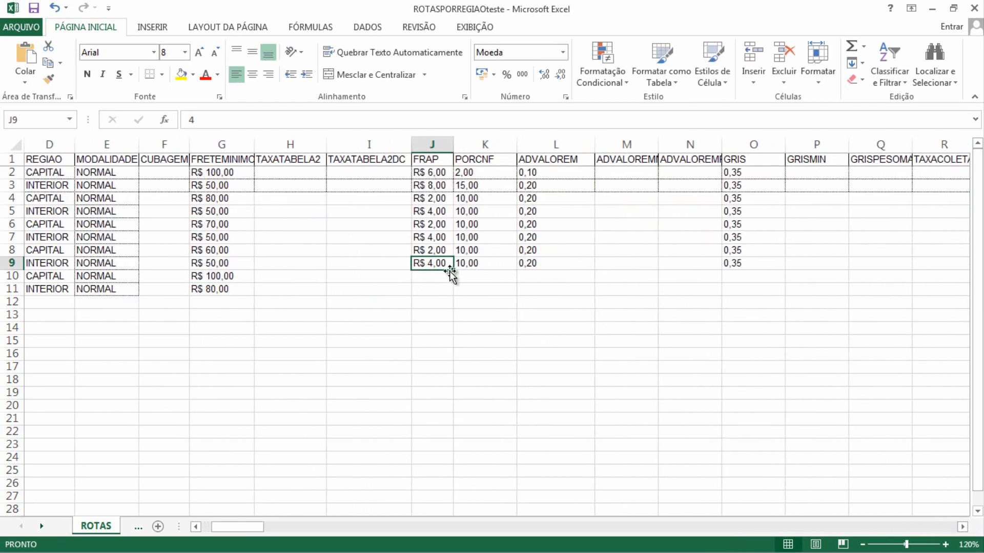
pyautogui.moveTo(454, 272); pyautogui.dragTo(452, 293)
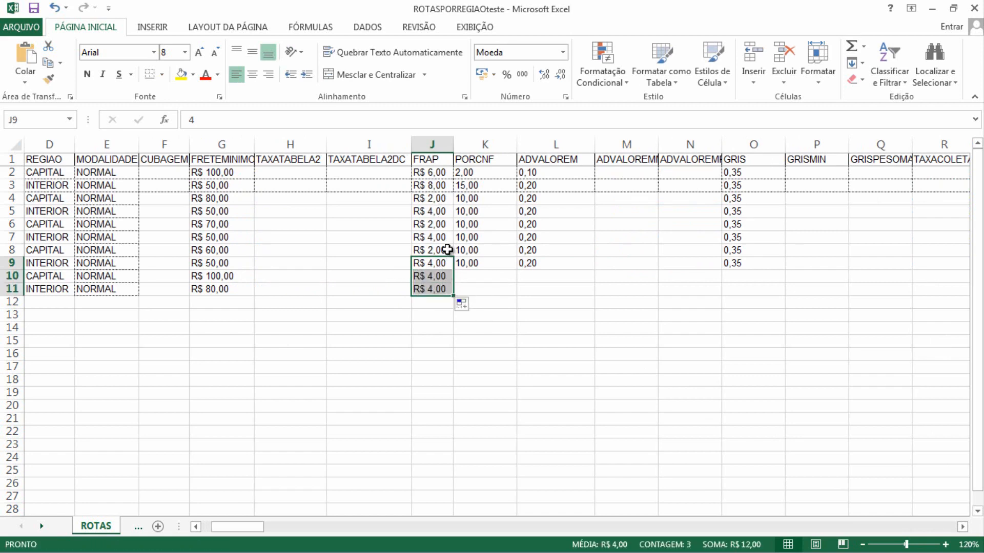
# Set the FRAP of the ITU CAPITAL row to R$ 10,00
pyautogui.click(429, 280)
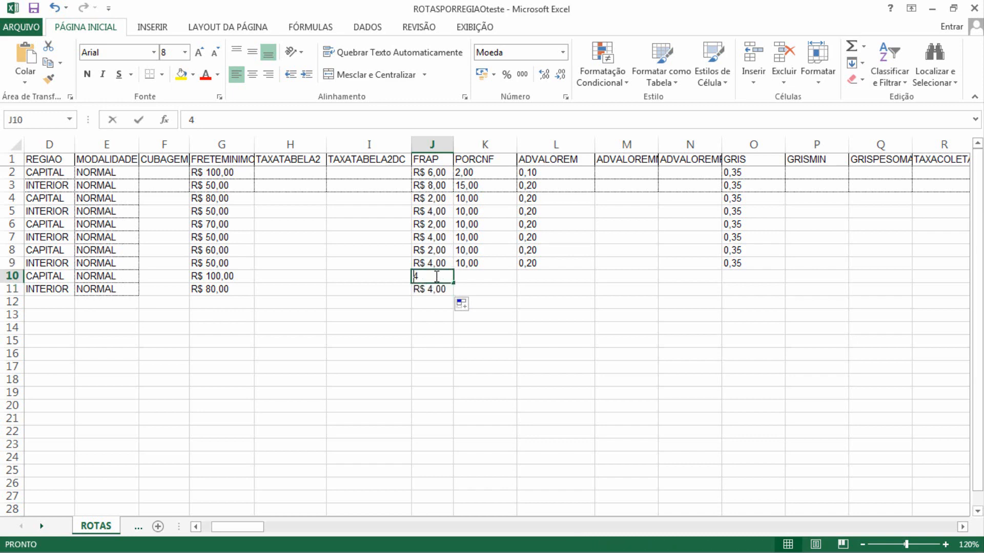
pyautogui.doubleClick(436, 277)
pyautogui.moveTo(436, 277); pyautogui.dragTo(273, 270)
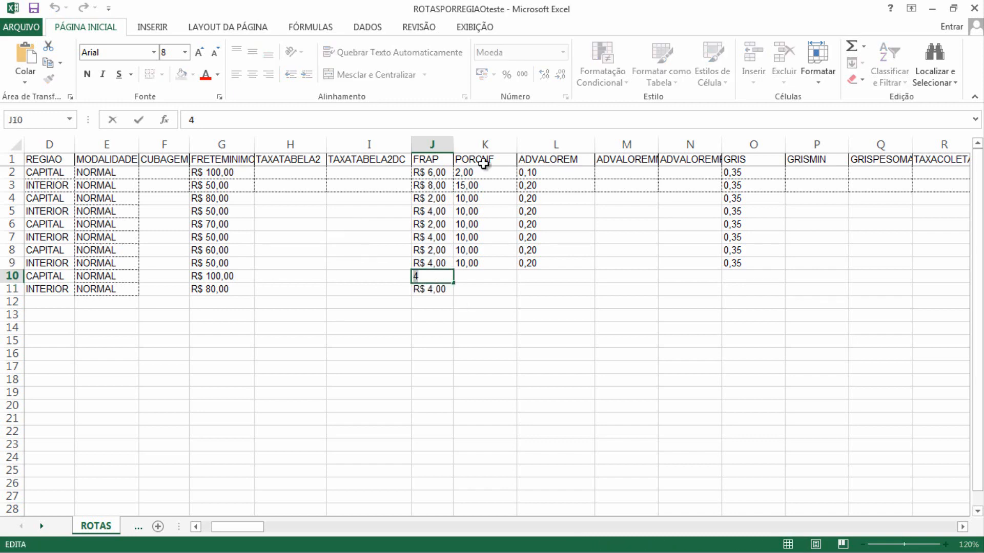
pyautogui.write('10')
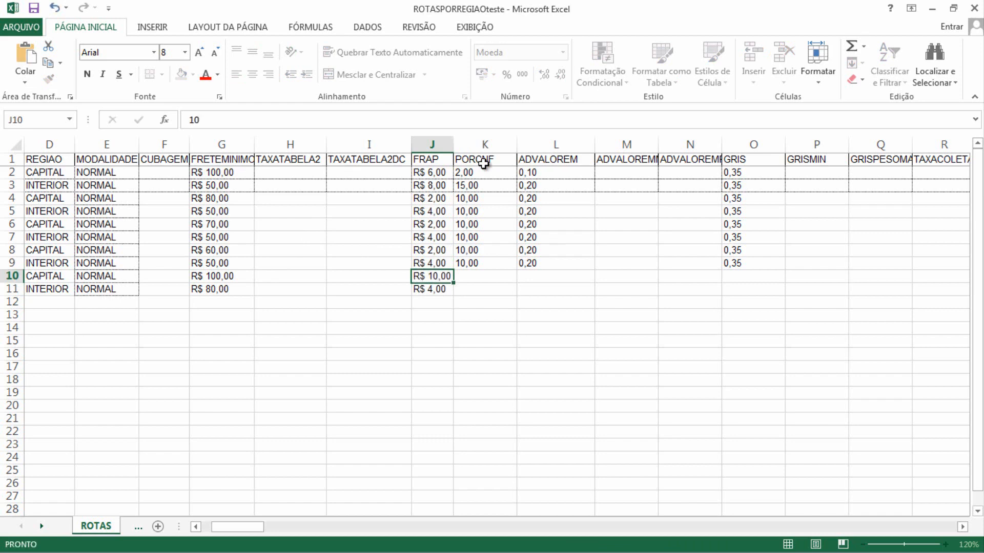
pyautogui.press('Return')
# Set the FRAP of the ITU INTERIOR row to R$ 5,00
pyautogui.doubleClick(434, 290)
pyautogui.moveTo(434, 290); pyautogui.dragTo(170, 279)
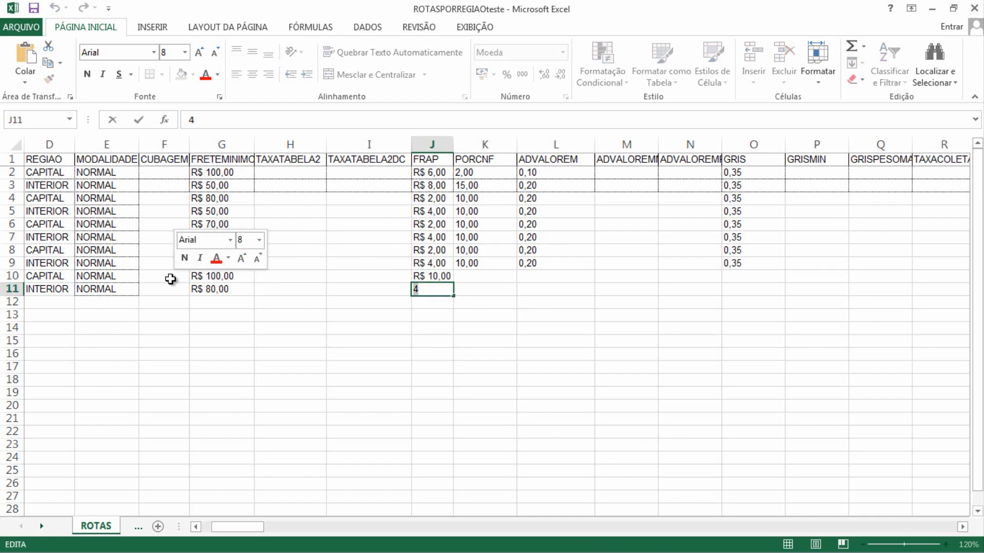
pyautogui.write('5')
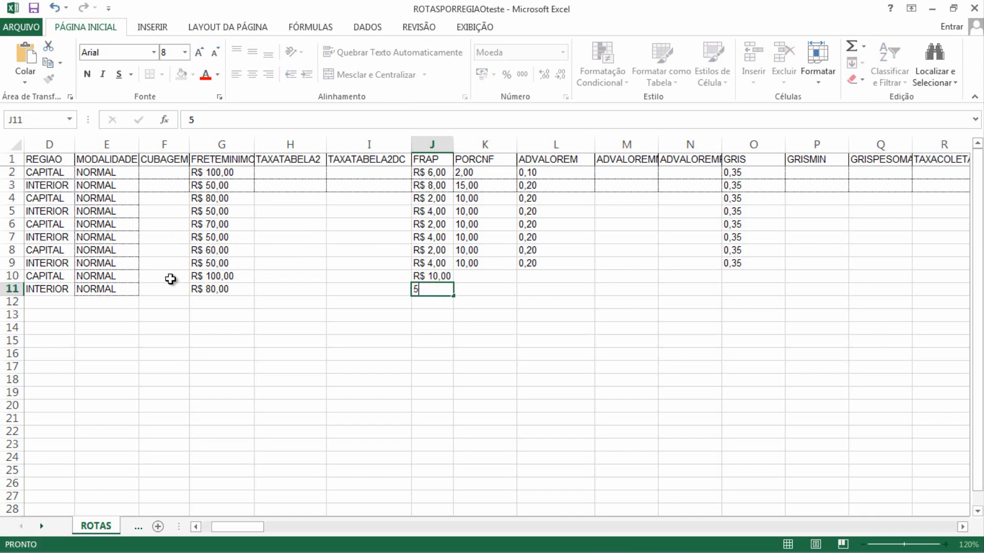
pyautogui.press('Return')
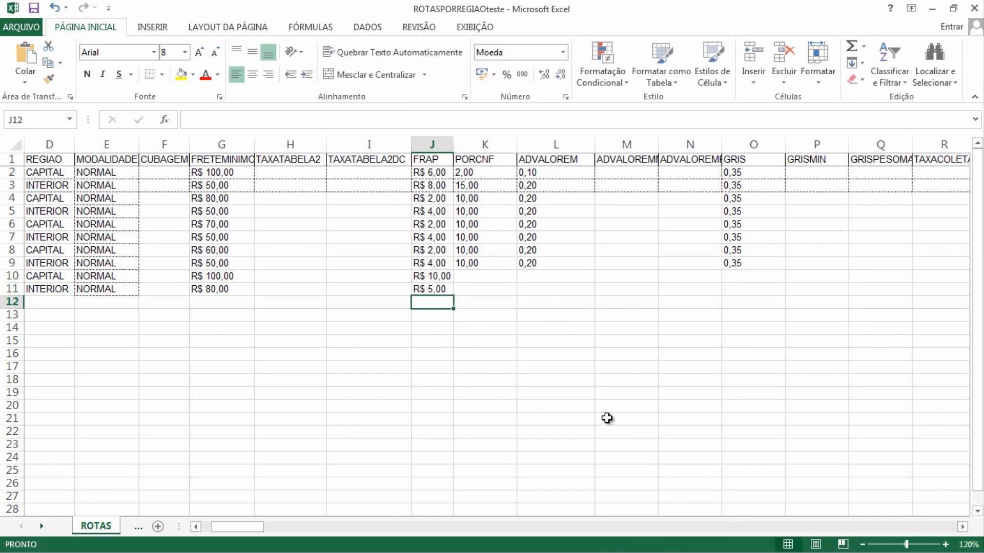
# Widen the ADVALOREMMIN column enough to show its full heading
pyautogui.click(962, 527)
pyautogui.click(962, 527)
pyautogui.click(962, 527)
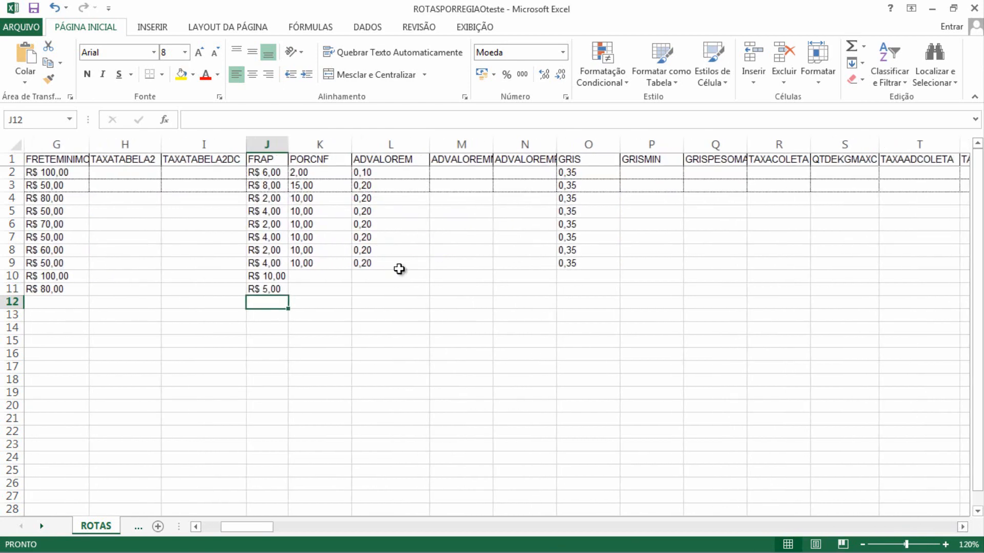
pyautogui.moveTo(495, 145); pyautogui.dragTo(515, 145)
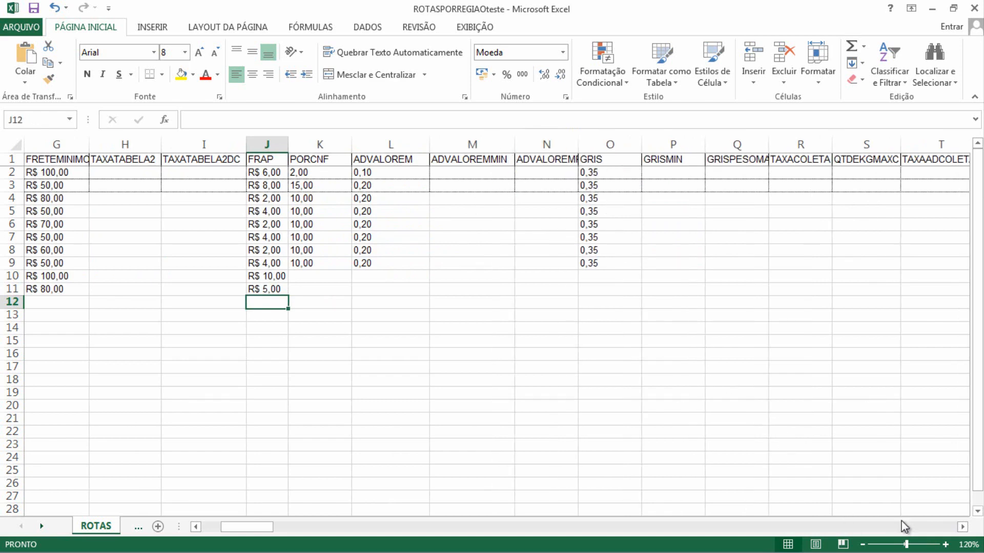
# Examine the fee and deadline columns from GRIS through TDE and DIASLIMITE to REGIAOCLIENTE
pyautogui.click(961, 527)
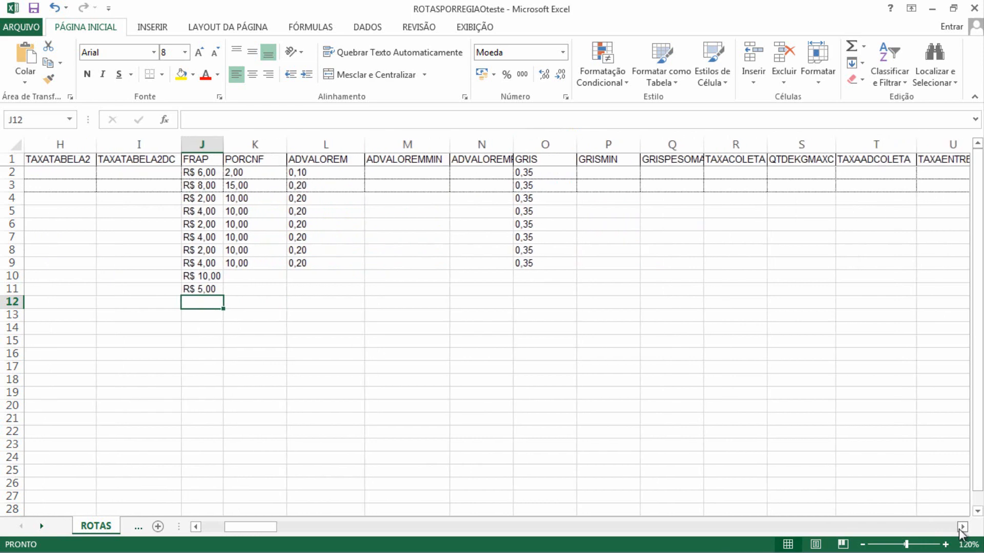
pyautogui.click(962, 527)
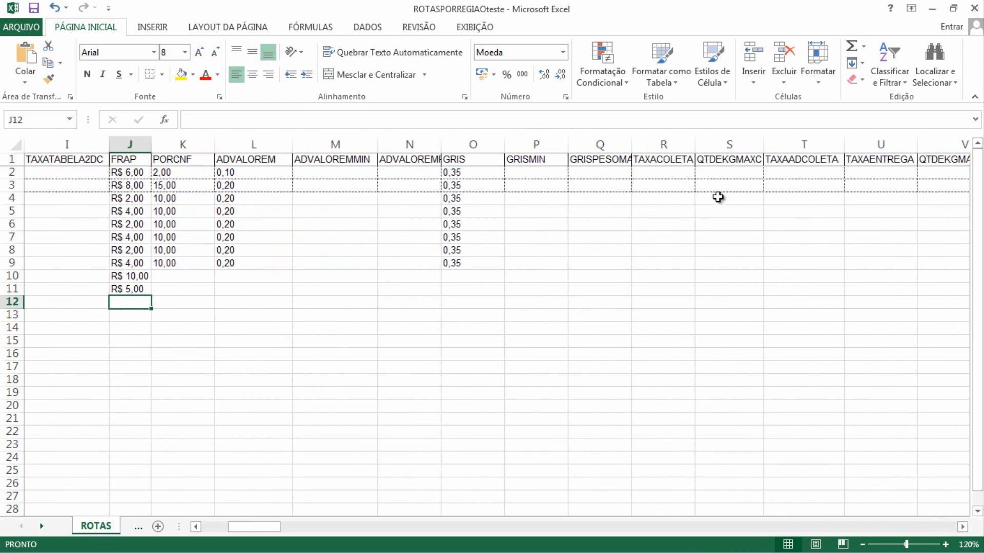
pyautogui.click(964, 527)
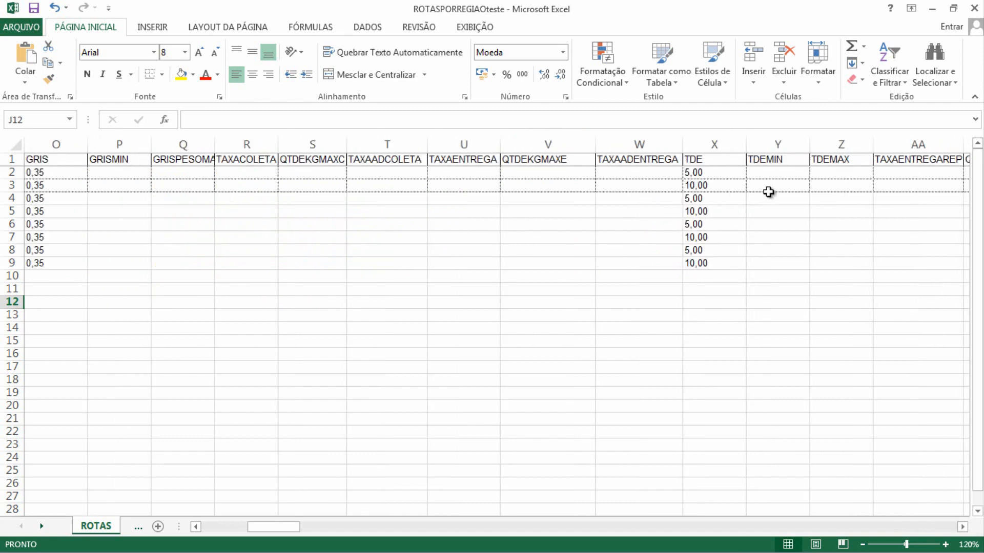
pyautogui.click(962, 526)
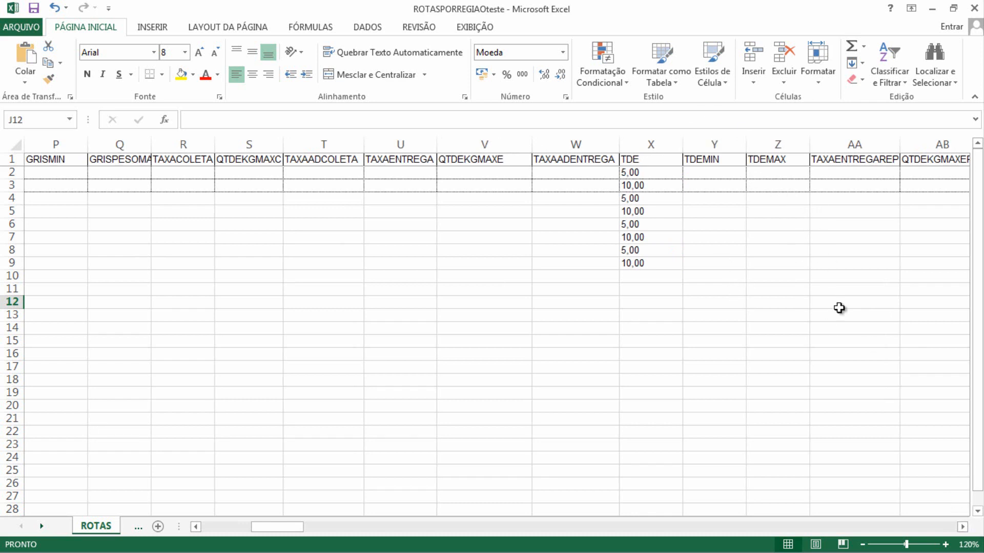
pyautogui.click(964, 529)
pyautogui.click(963, 528)
pyautogui.click(963, 528)
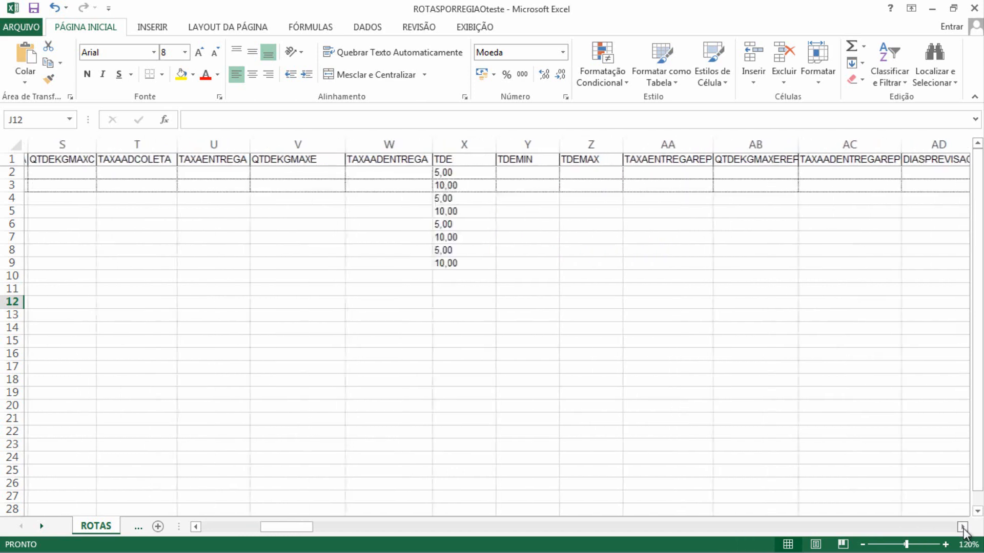
pyautogui.click(963, 528)
pyautogui.click(963, 529)
pyautogui.click(964, 528)
pyautogui.click(963, 528)
pyautogui.click(963, 528)
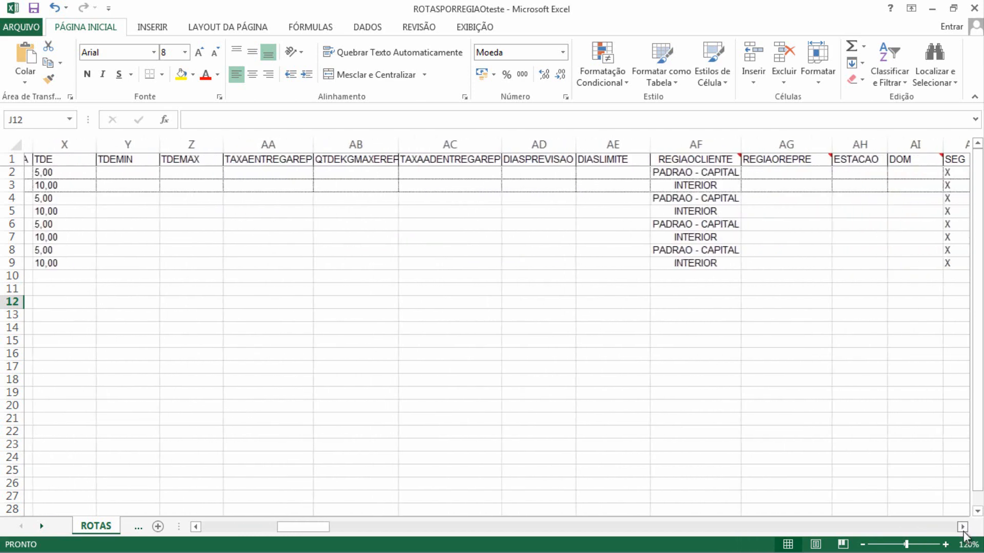
pyautogui.click(963, 529)
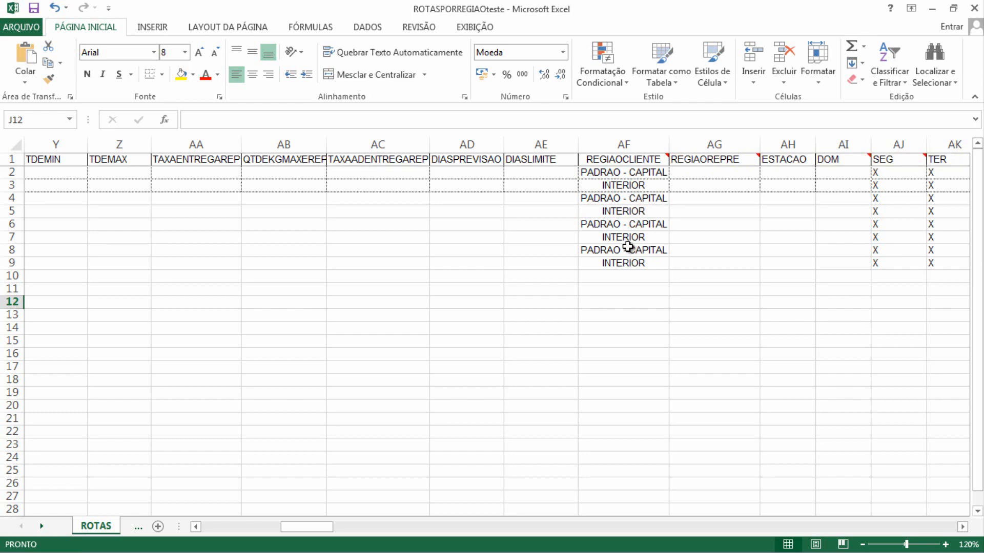
# Examine the weekday, weight-range, toll and cubage columns up to the sheet's end, and return to the destination columns
pyautogui.click(962, 528)
pyautogui.click(962, 528)
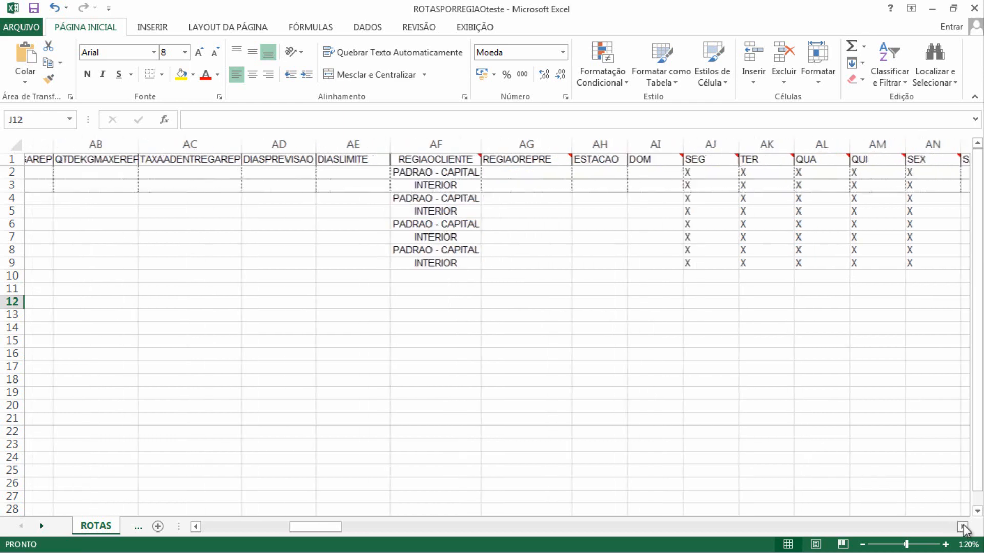
pyautogui.click(963, 528)
pyautogui.click(962, 528)
pyautogui.click(962, 527)
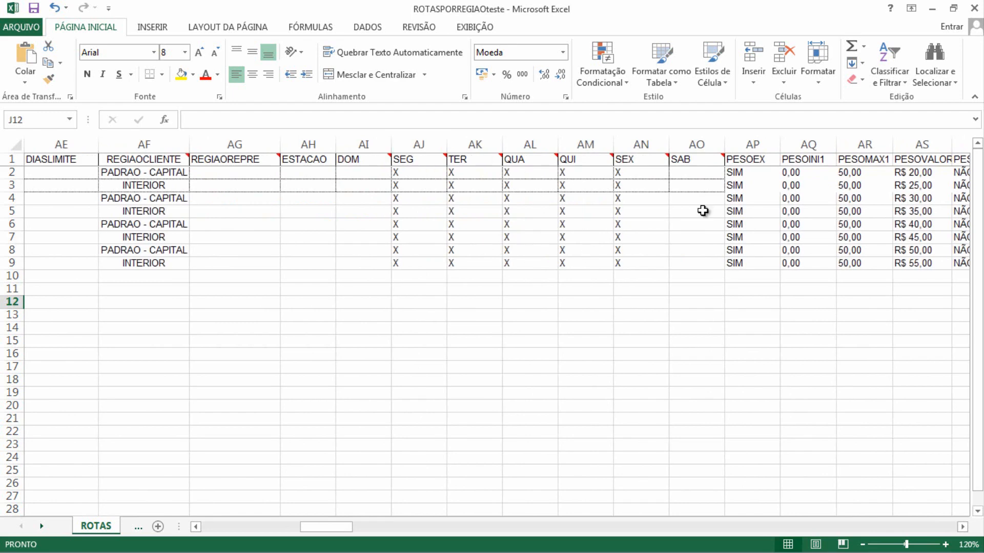
pyautogui.click(962, 528)
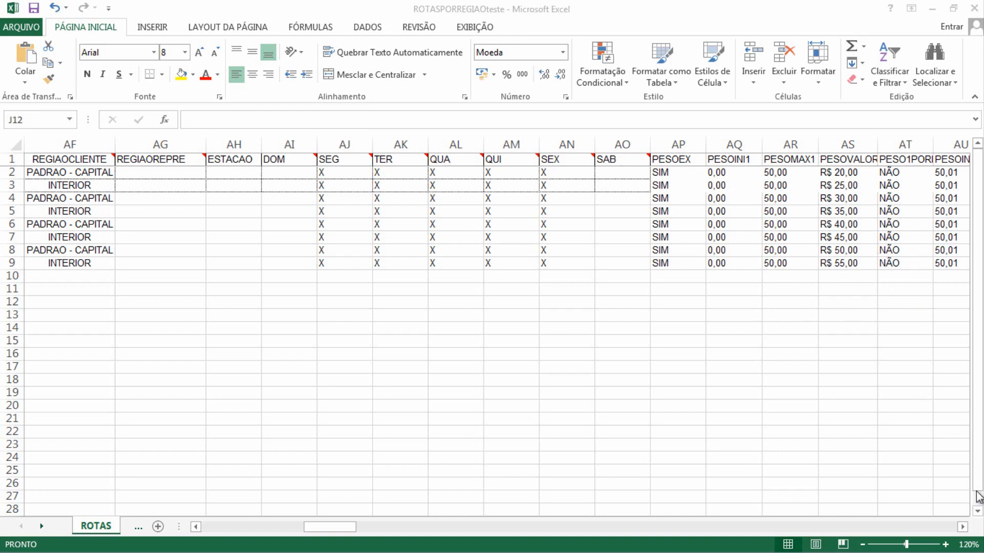
pyautogui.click(962, 527)
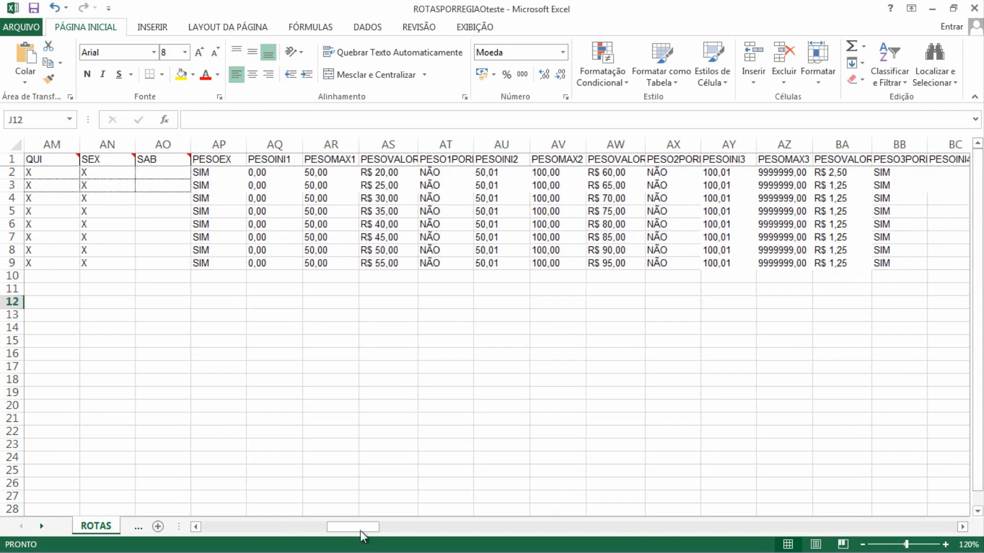
pyautogui.moveTo(361, 536); pyautogui.dragTo(904, 530)
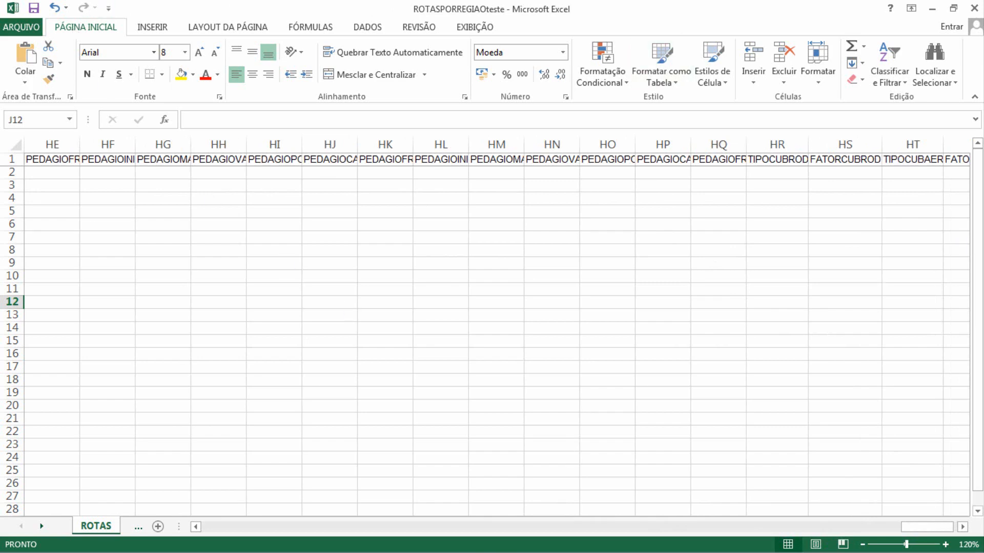
pyautogui.moveTo(915, 526); pyautogui.dragTo(211, 526)
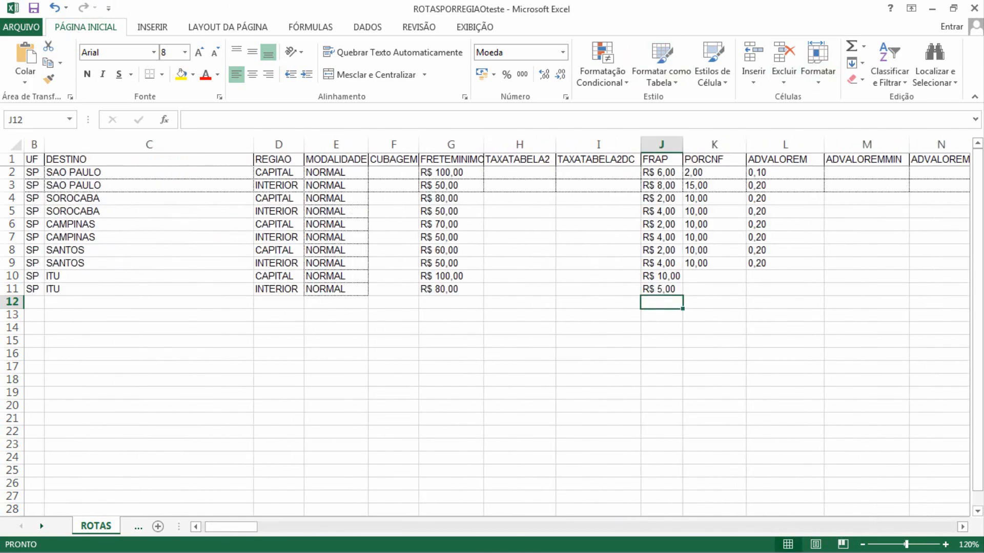
# Switch to Transportadora 5 Pro and load the ROTASPORREGIAOteste workbook into the region-based import, accepting Regiões/Cidades as its parameter
pyautogui.hotkey('alt', 'Tab')
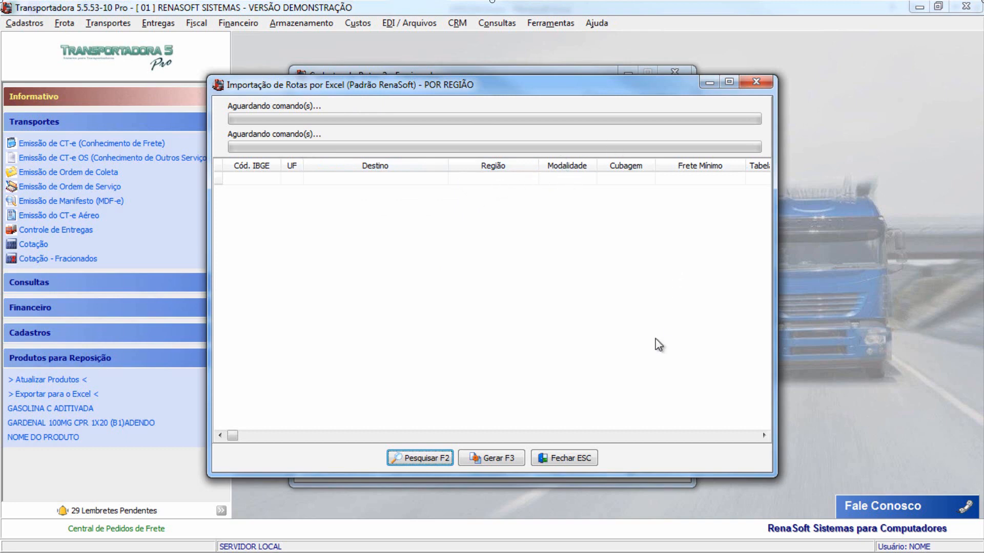
pyautogui.click(419, 459)
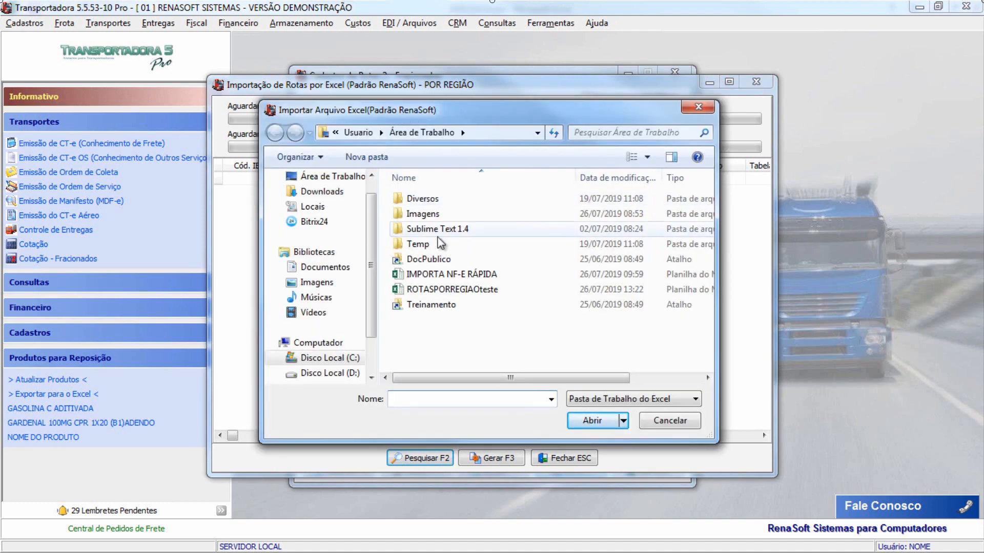
pyautogui.click(477, 291)
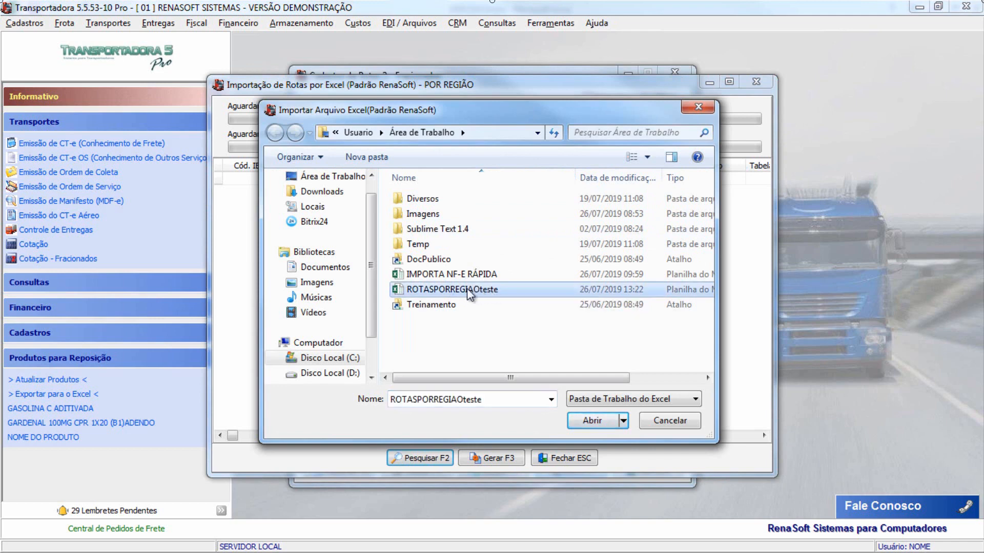
pyautogui.doubleClick(471, 289)
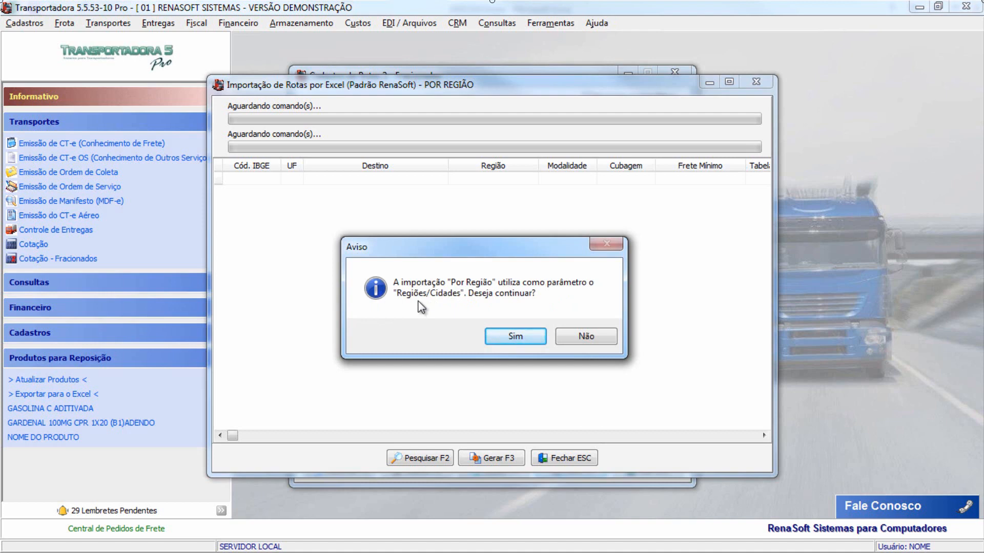
pyautogui.click(525, 339)
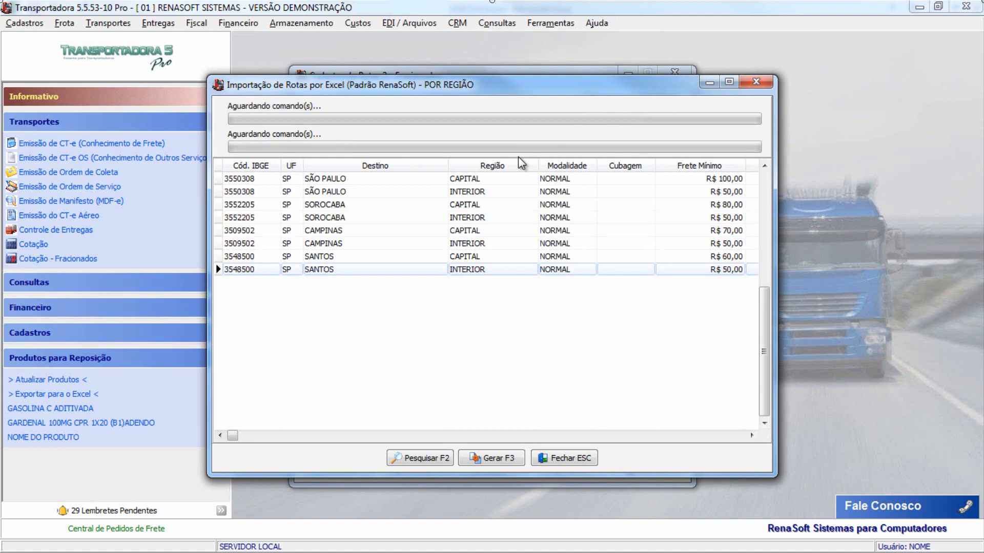
# Review the loaded route rows from São Paulo through Santos in the import grid
pyautogui.click(364, 205)
pyautogui.click(366, 179)
pyautogui.click(365, 191)
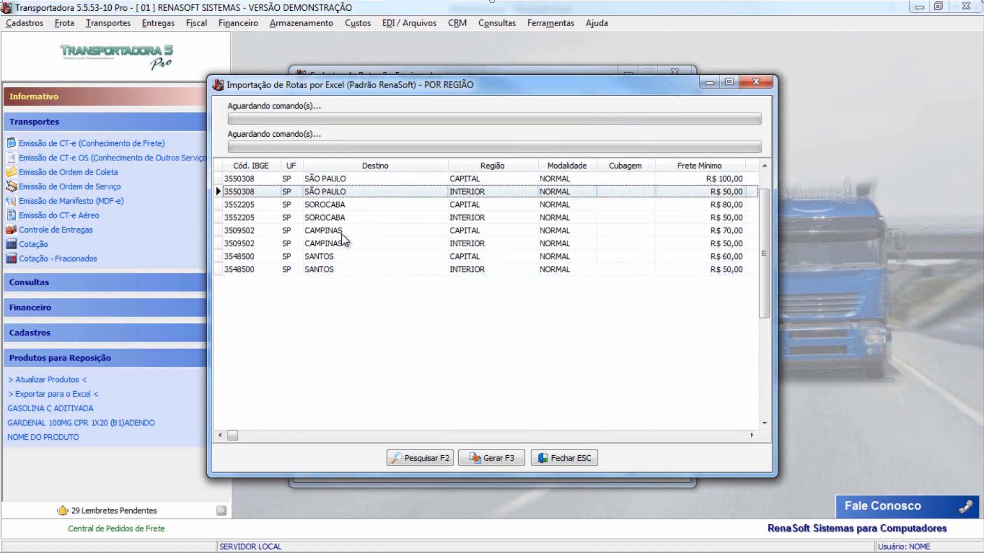
pyautogui.click(343, 244)
pyautogui.click(342, 256)
pyautogui.click(342, 271)
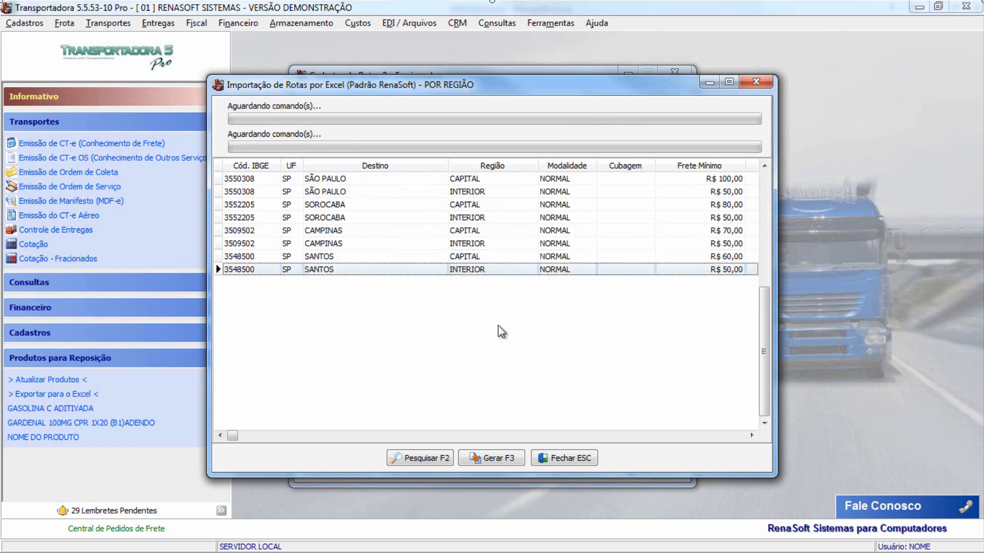
# Import the loaded routes, agreeing to update the existing route values, and close the import window
pyautogui.click(497, 459)
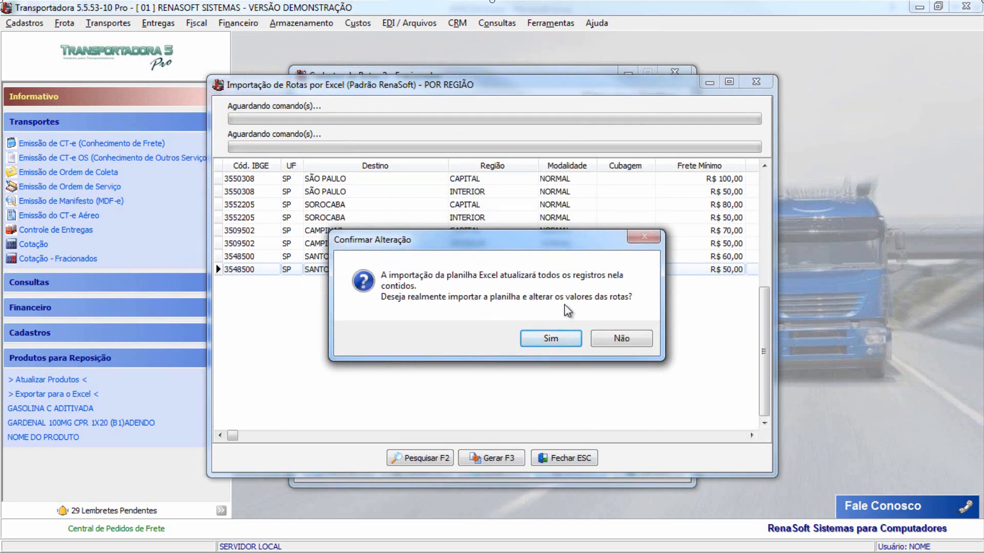
pyautogui.click(557, 339)
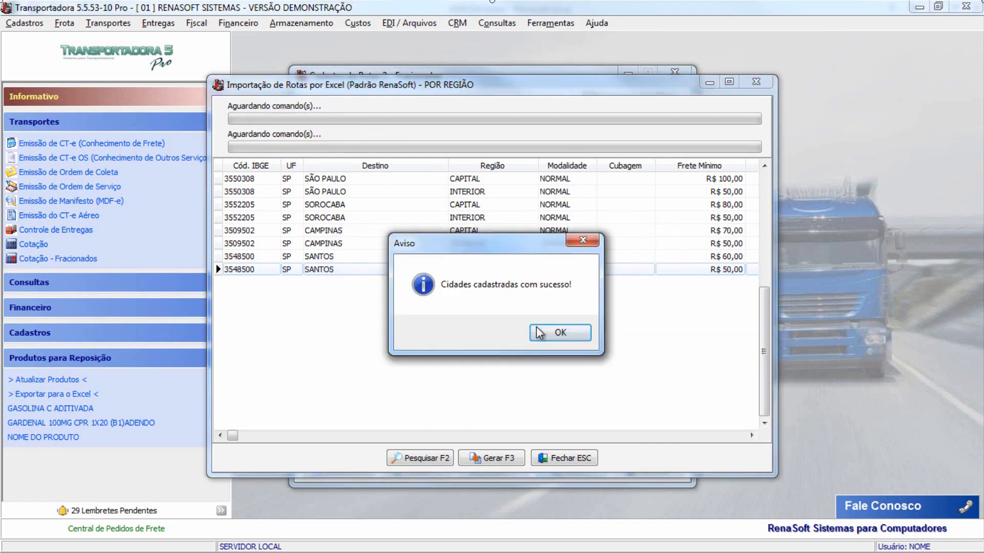
pyautogui.click(557, 333)
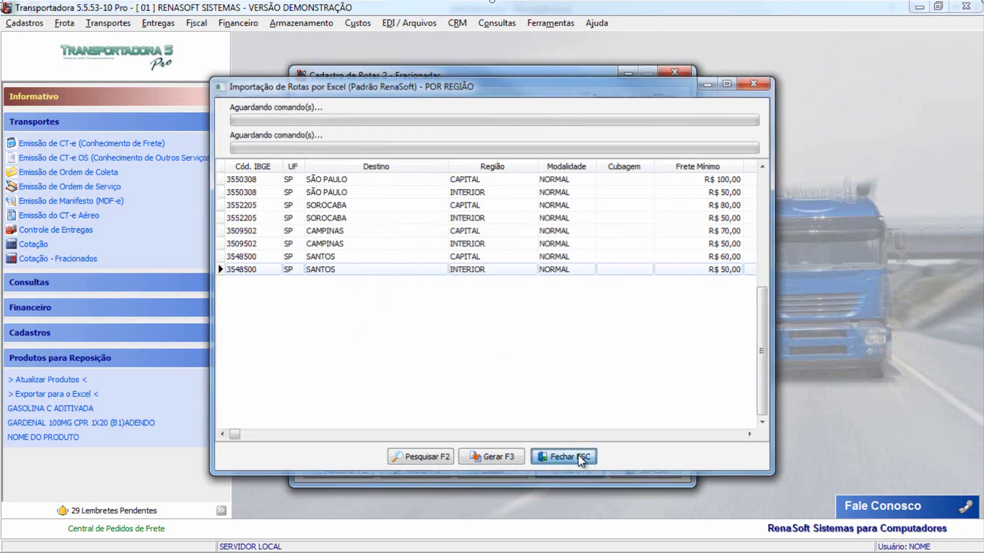
pyautogui.click(579, 457)
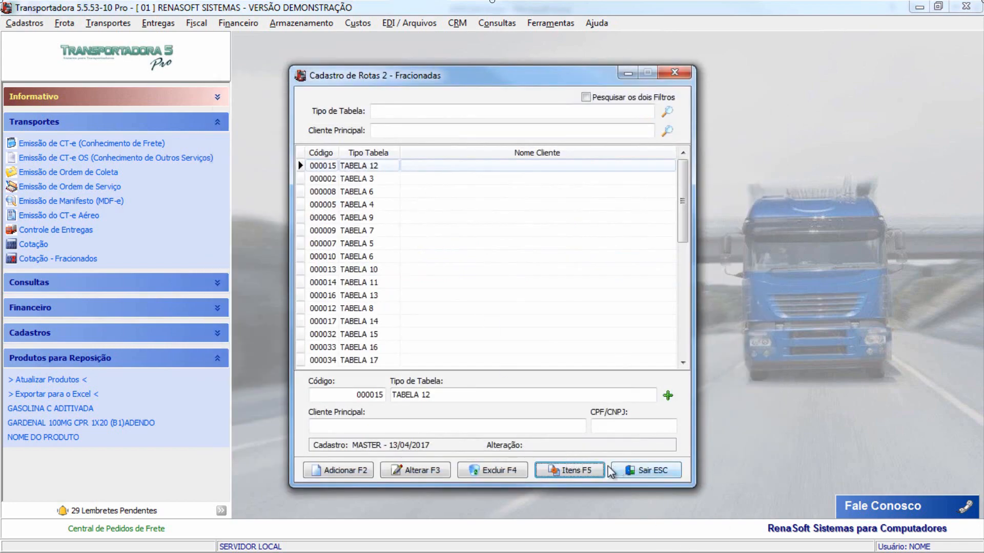
# Review the route items of TABELA 12, checking destinations and client regions, and close the fractional routes registration
pyautogui.click(566, 471)
pyautogui.click(601, 451)
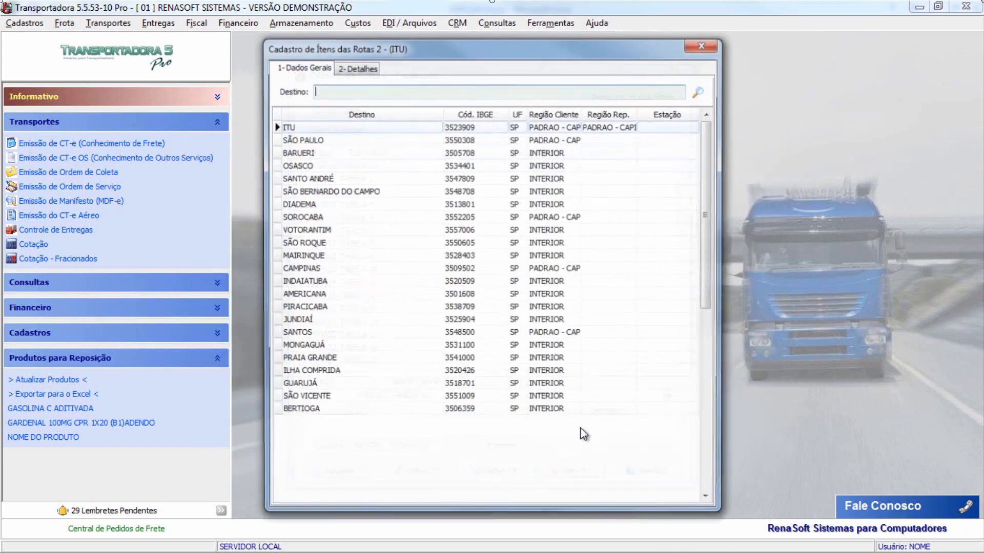
pyautogui.click(438, 191)
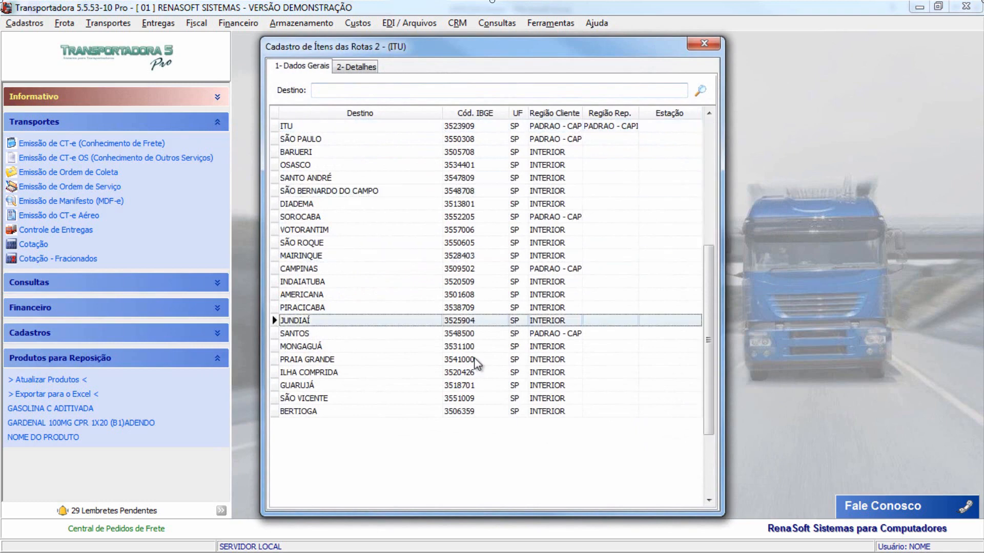
pyautogui.click(482, 139)
pyautogui.click(704, 44)
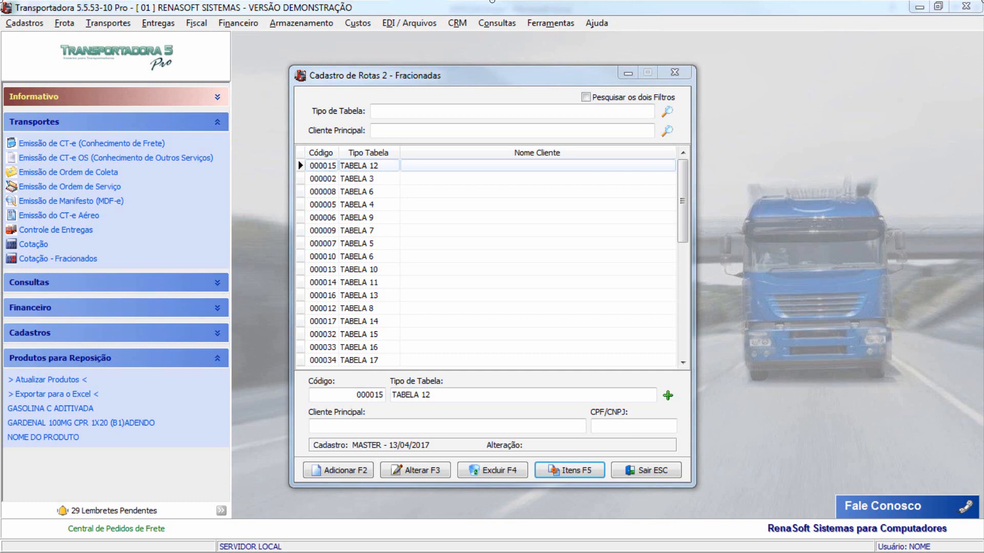
pyautogui.click(676, 72)
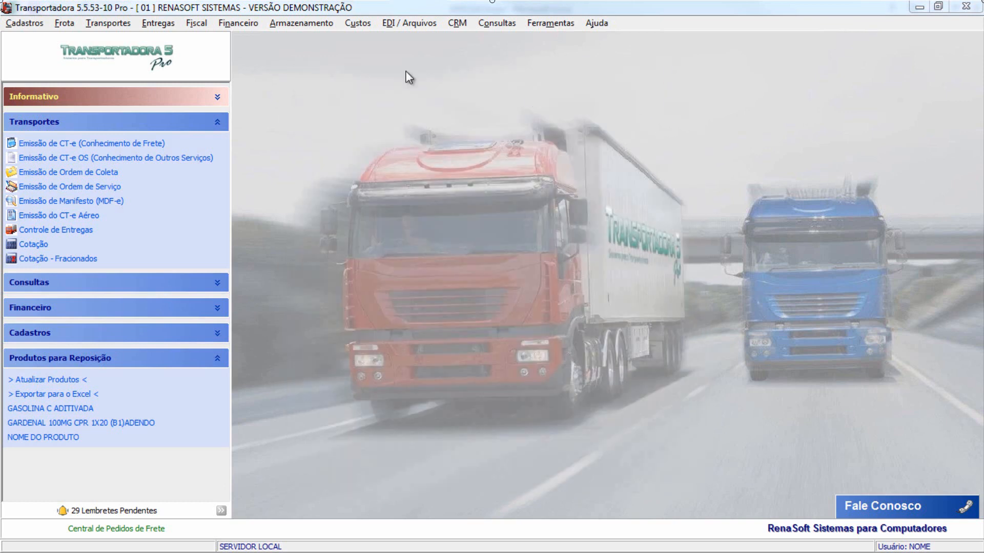
# Add the region ITU with state SP to the fractional routes' regions and cities registration
pyautogui.click(16, 22)
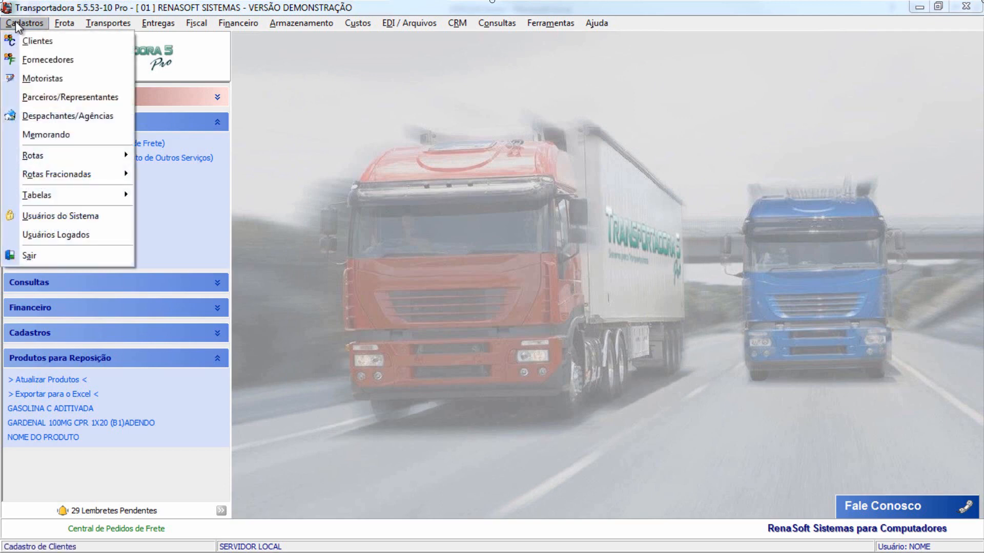
pyautogui.moveTo(44, 177)
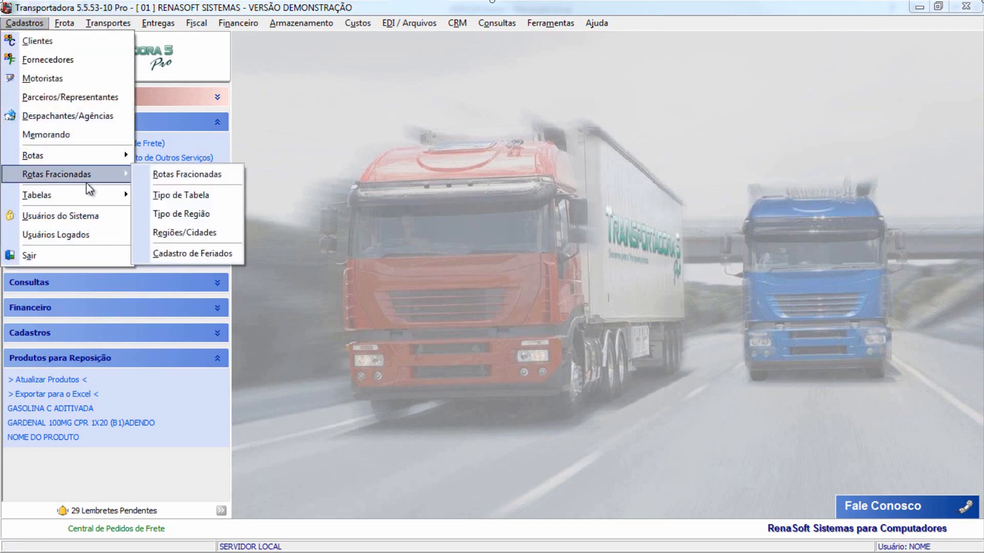
pyautogui.click(189, 234)
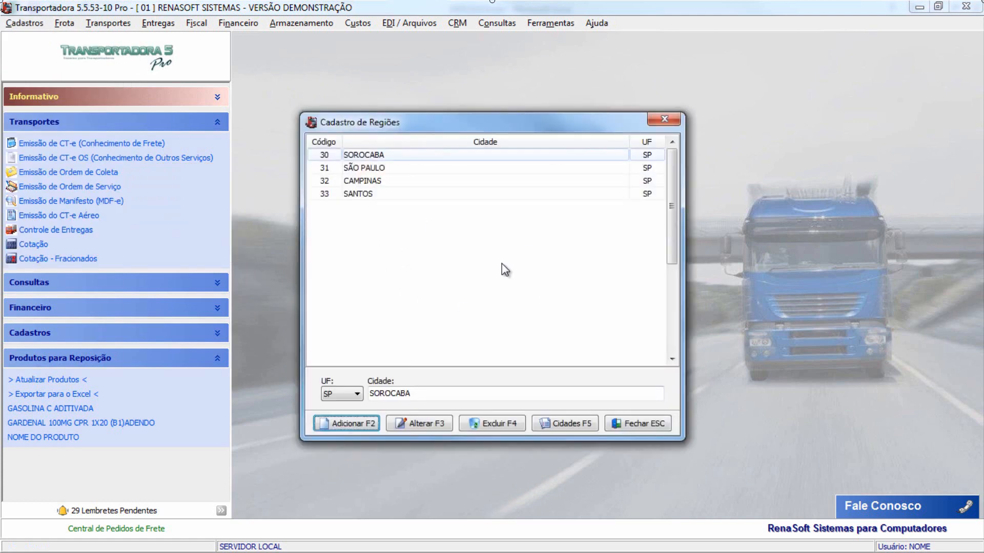
pyautogui.click(349, 423)
pyautogui.click(355, 392)
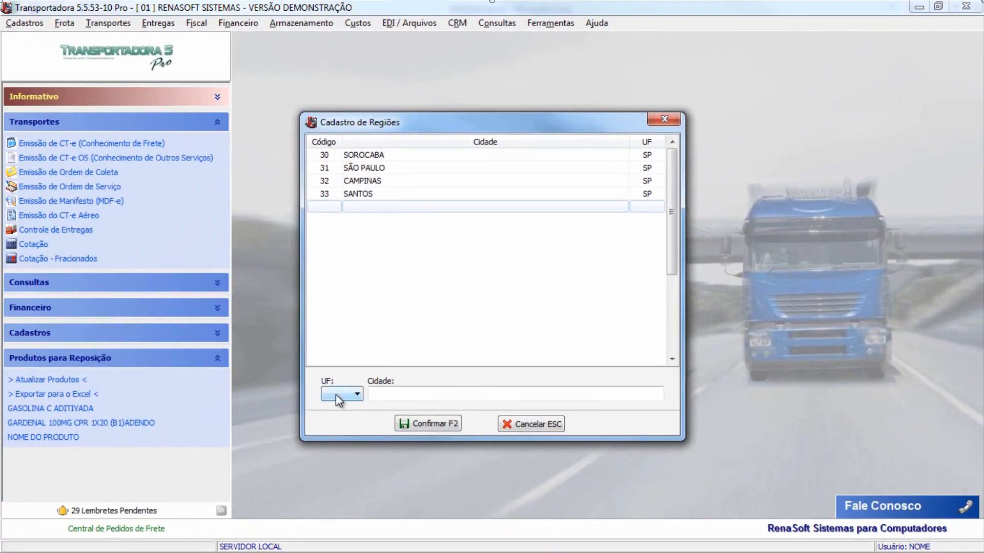
pyautogui.click(339, 399)
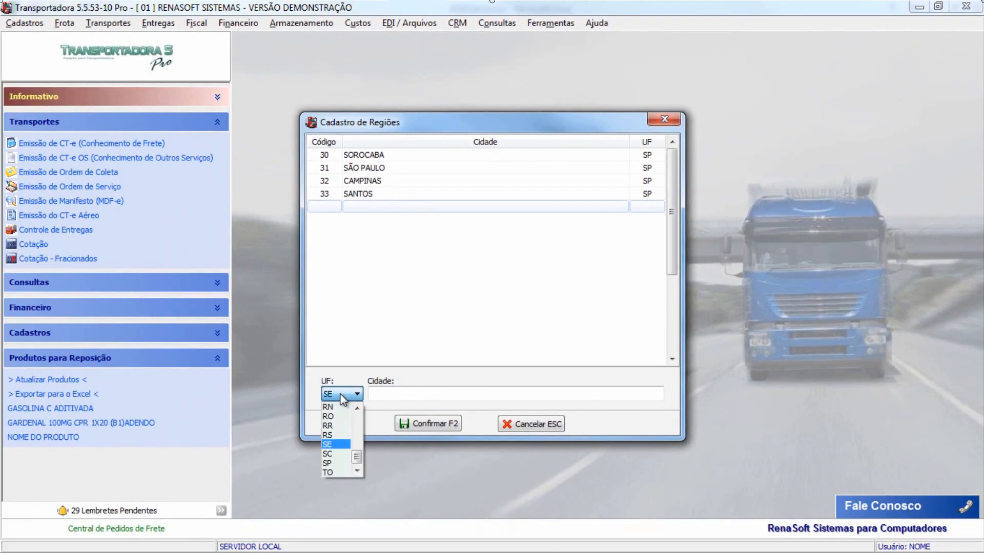
pyautogui.click(412, 425)
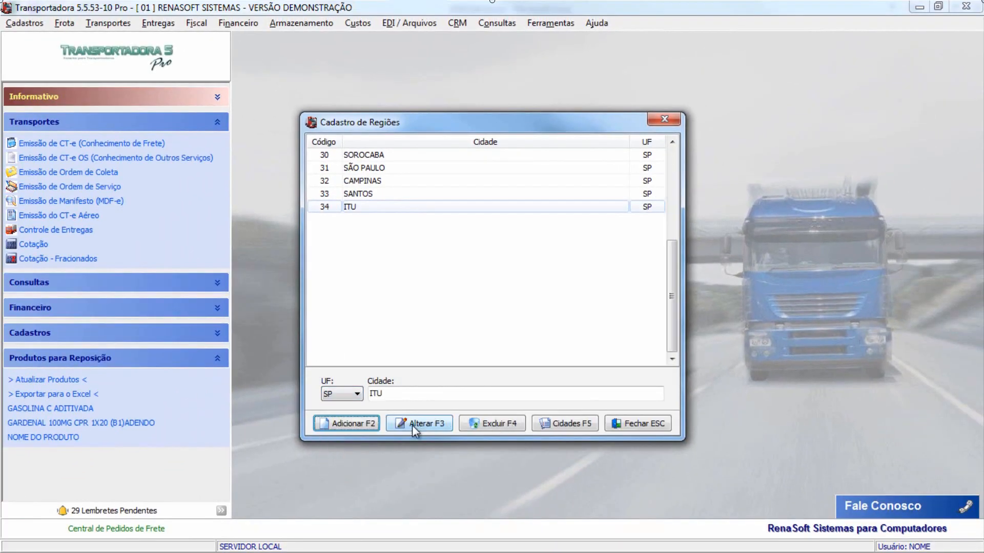
# Manually add the SP cities SALTO and CABREÚVA to the ITU region and close its city list
pyautogui.click(564, 426)
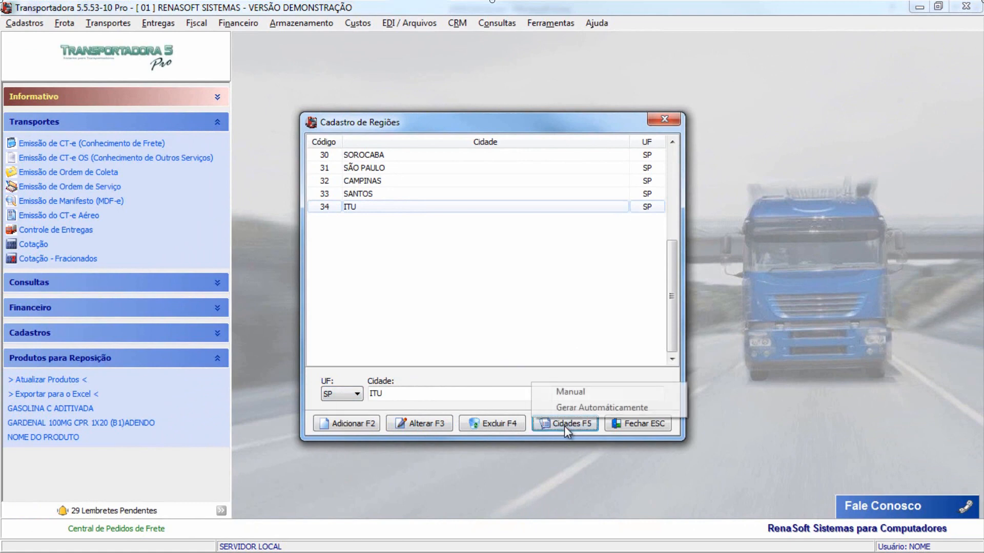
pyautogui.click(592, 392)
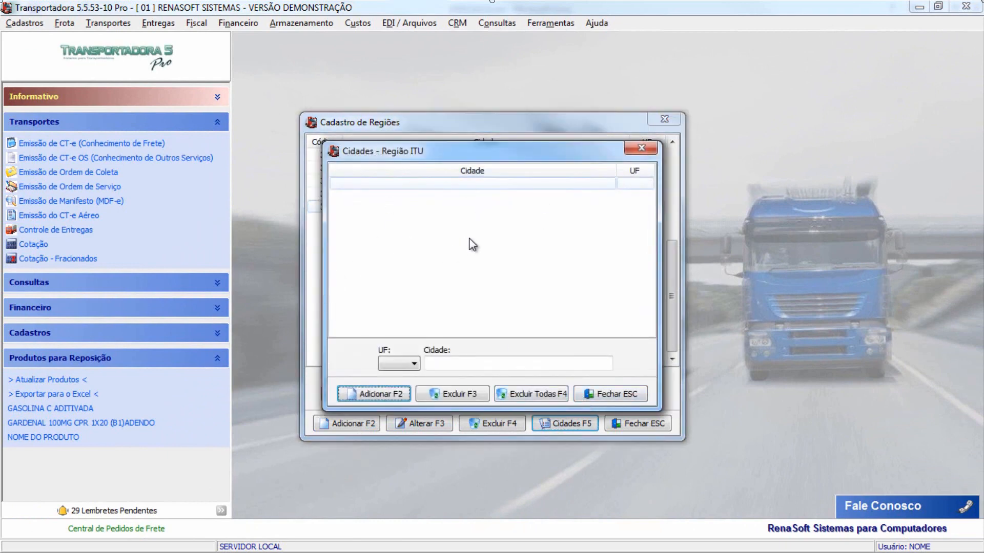
pyautogui.click(383, 394)
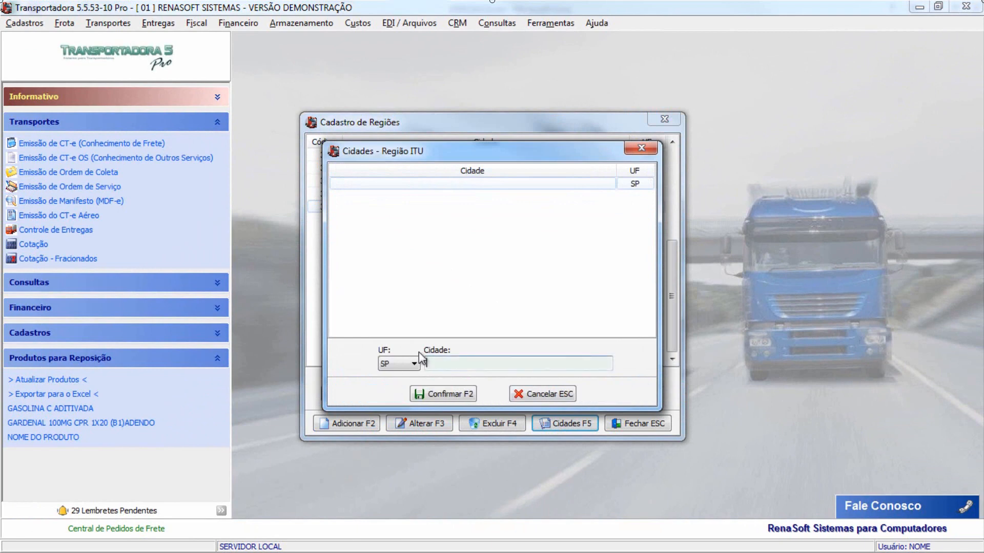
pyautogui.write('SALTO')
pyautogui.press('Return')
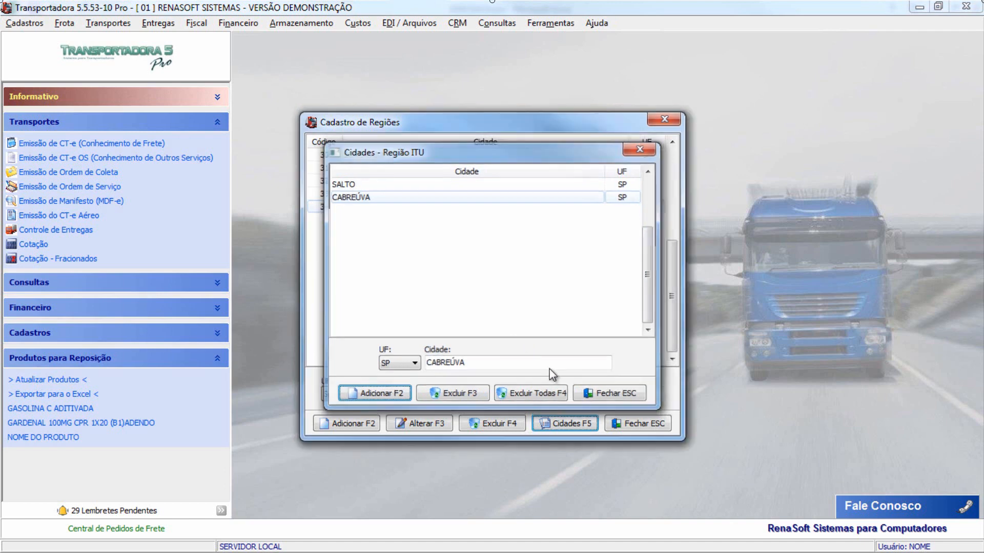
pyautogui.press('Escape')
# Check the automatic city generation option for the ITU region, look over the registered regions, and close the registration
pyautogui.click(568, 423)
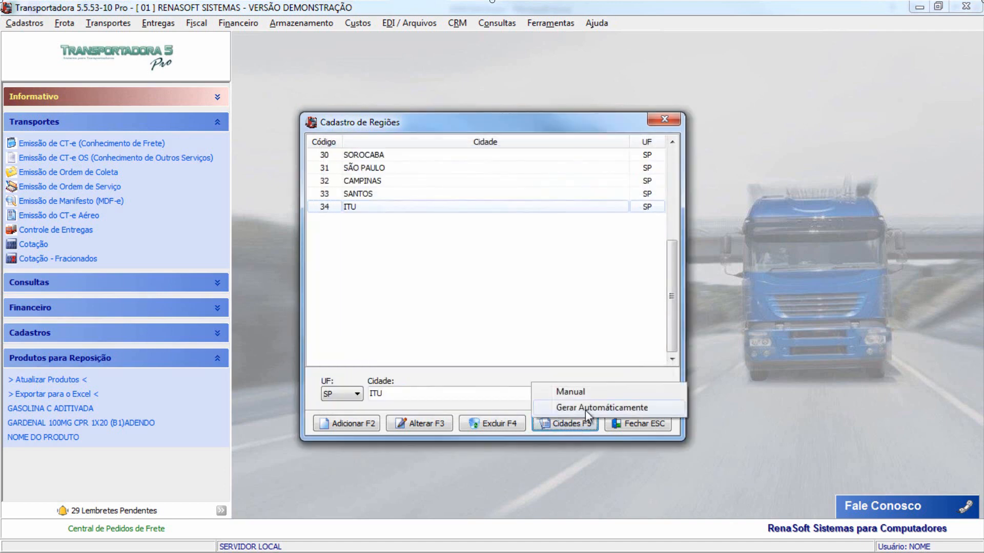
pyautogui.click(437, 420)
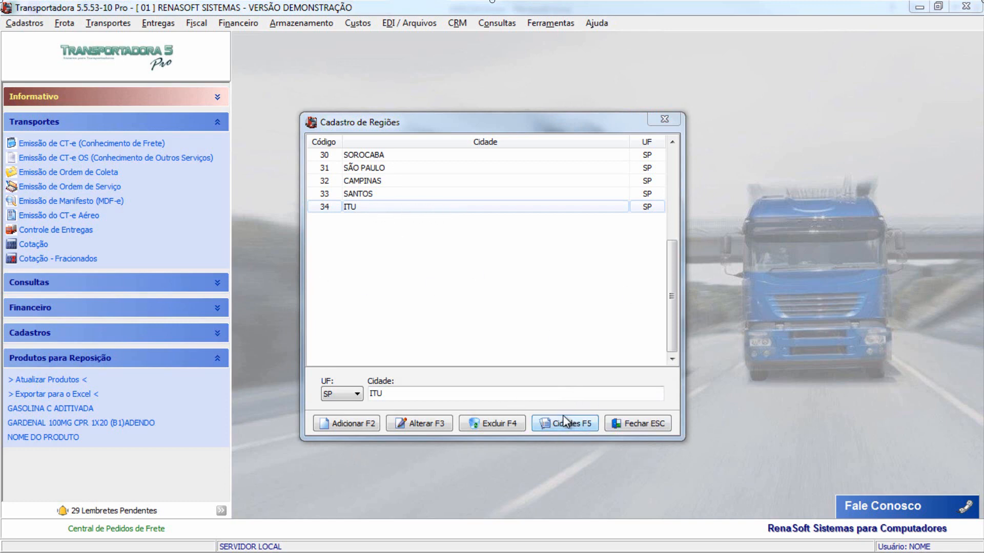
pyautogui.click(463, 183)
pyautogui.click(558, 156)
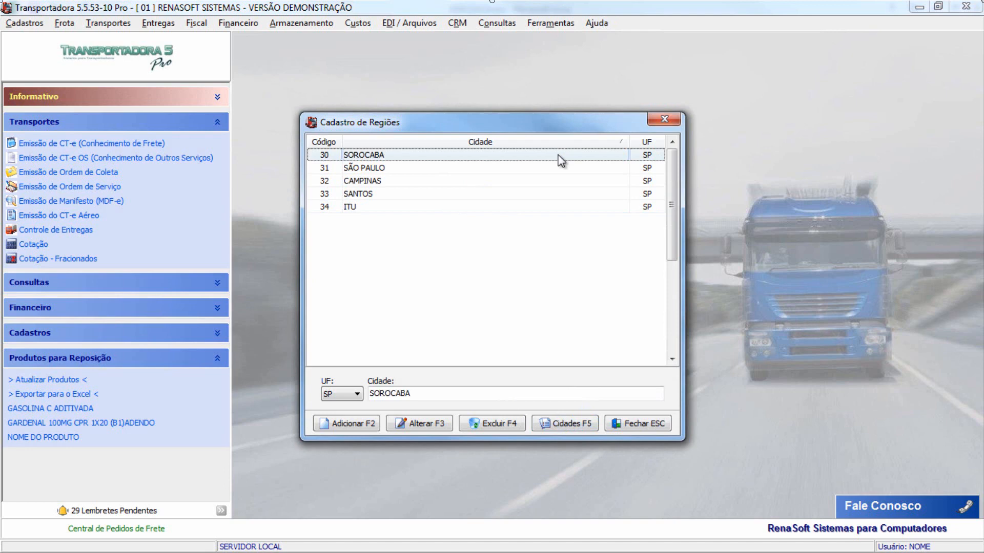
pyautogui.press('Escape')
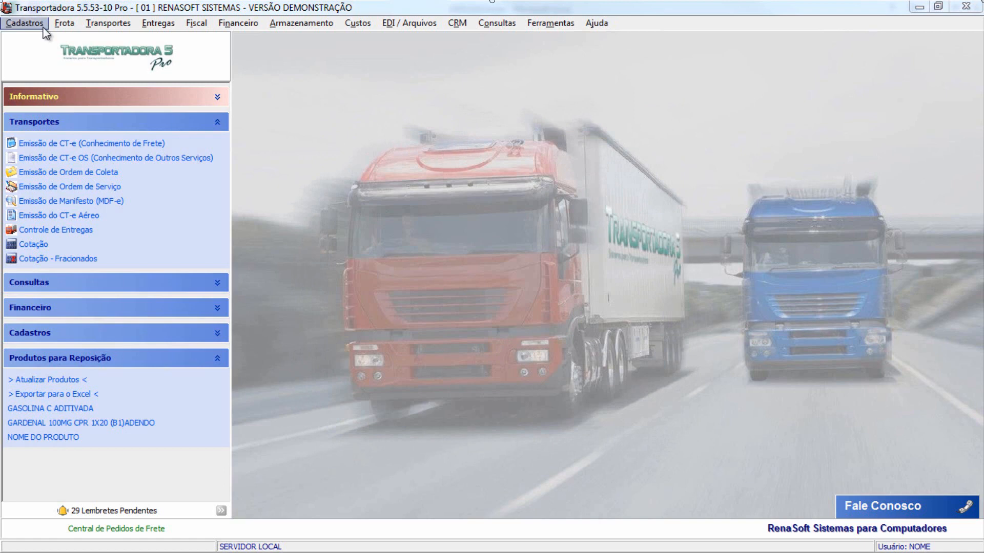
# Load the ROTASPORREGIAOteste workbook into the region-based Excel import for fractional route TABELA 12
pyautogui.click(23, 26)
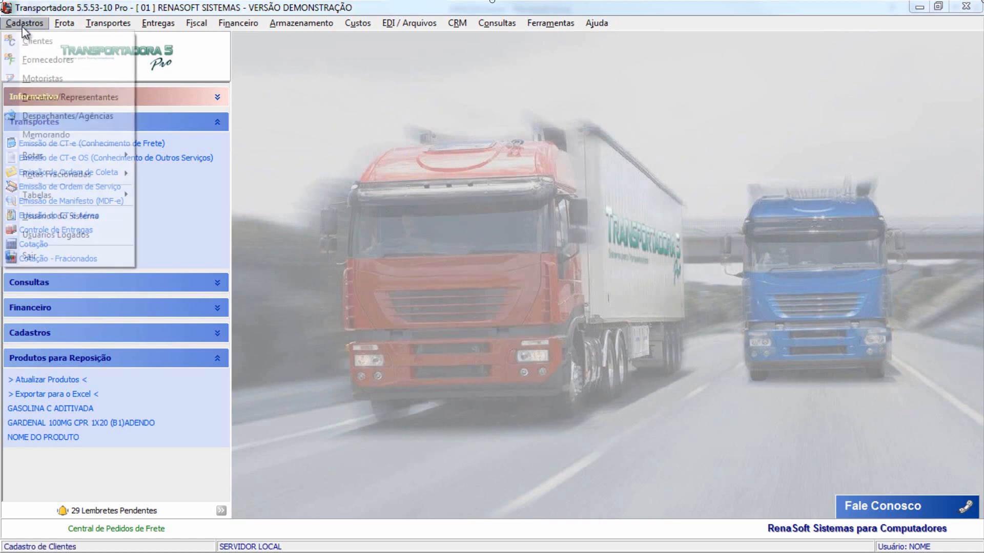
pyautogui.moveTo(85, 176)
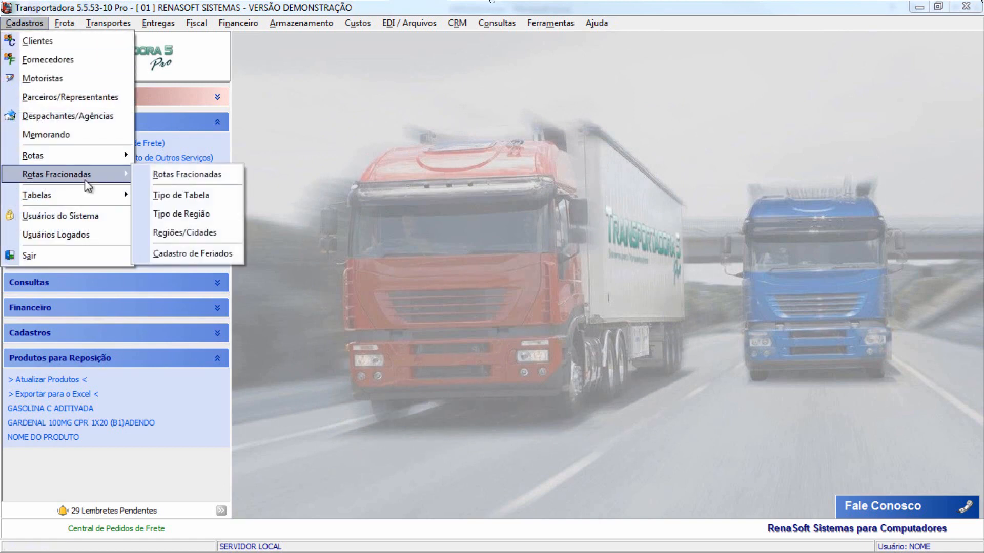
pyautogui.click(204, 176)
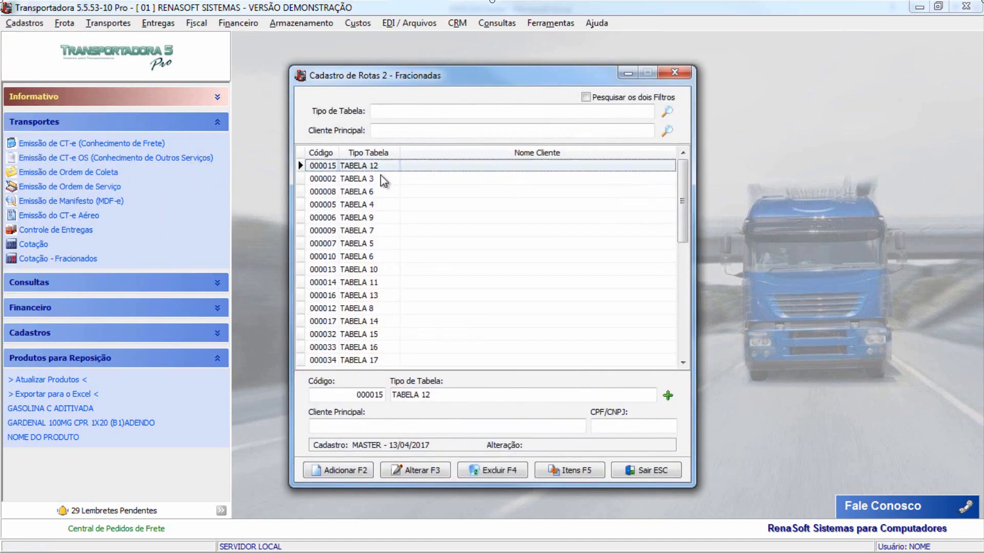
pyautogui.click(573, 473)
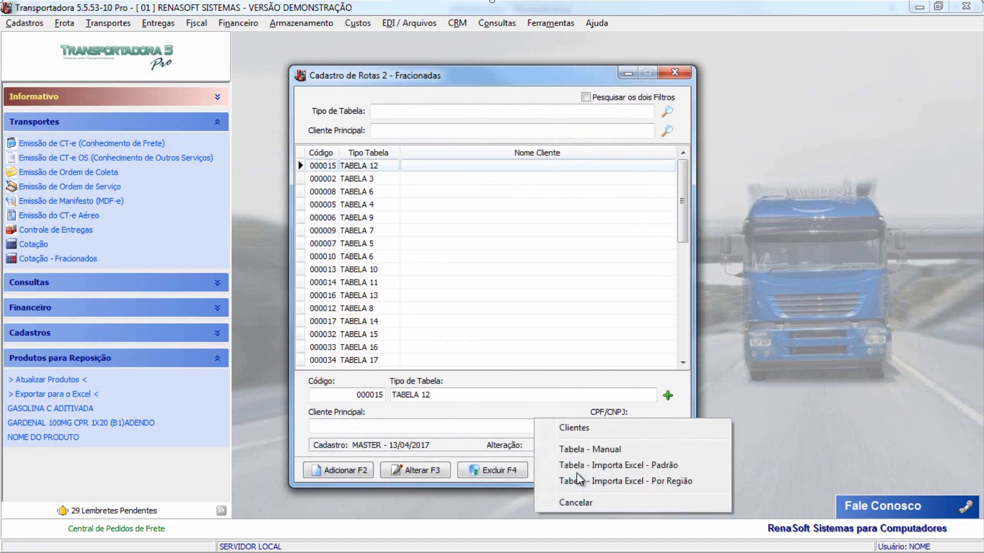
pyautogui.click(626, 483)
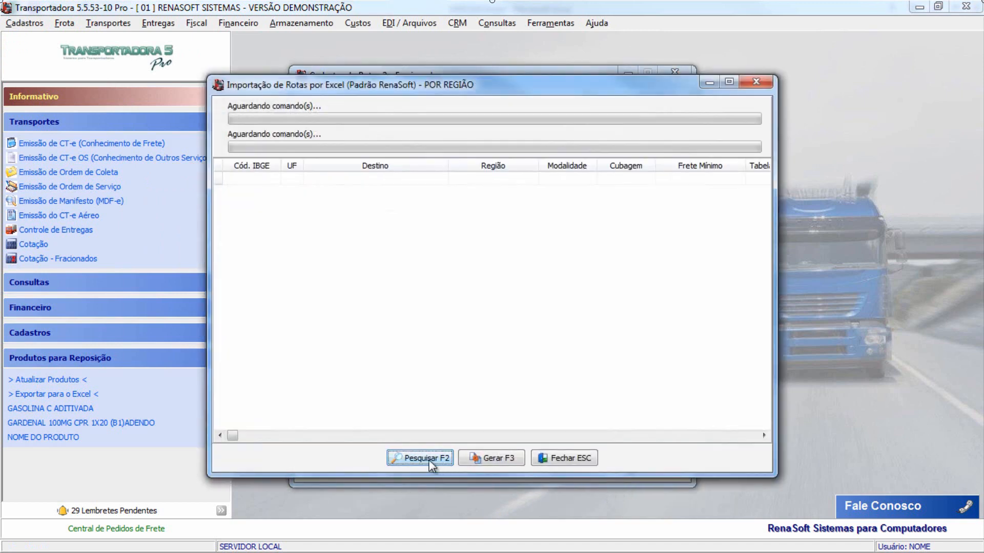
pyautogui.click(449, 463)
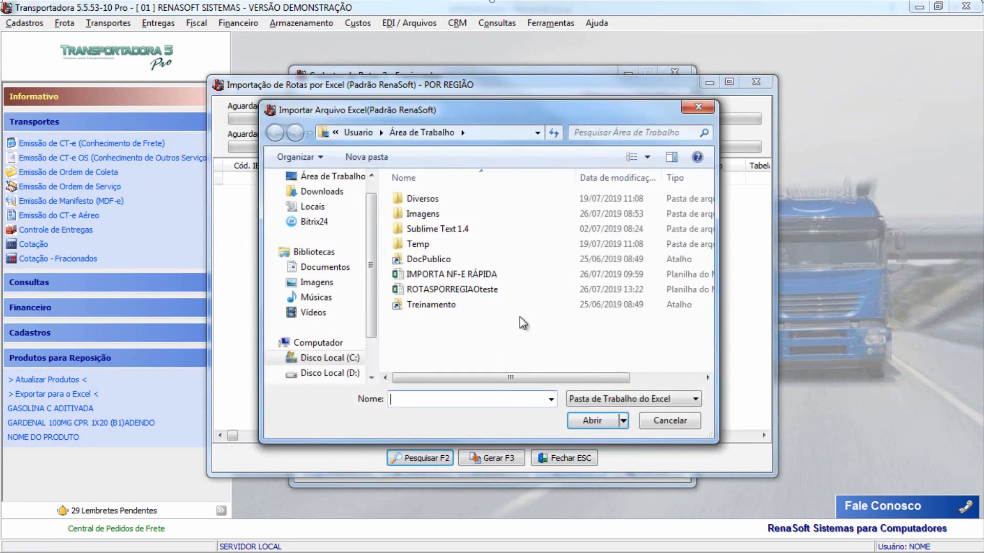
pyautogui.doubleClick(500, 290)
pyautogui.click(538, 337)
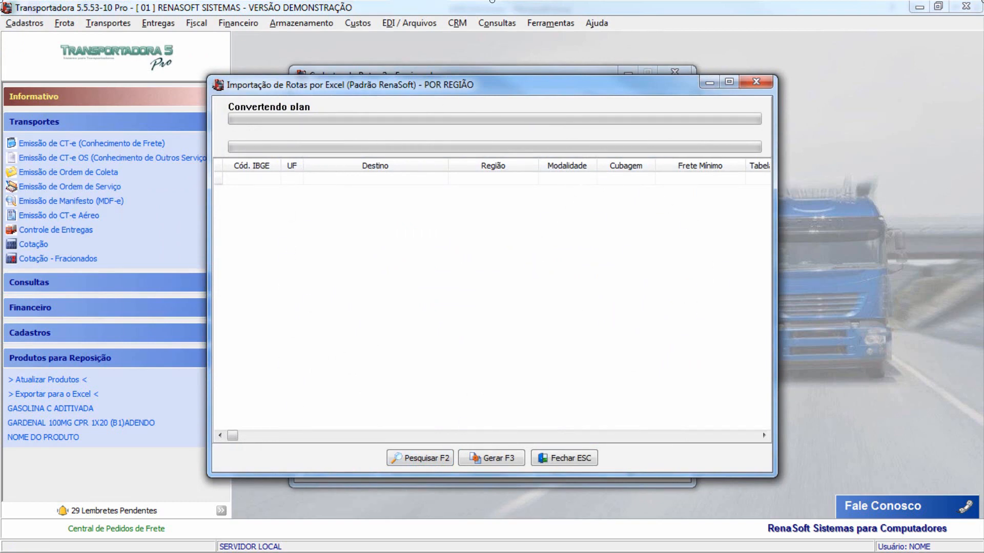
# Review the CAPITAL and INTERIOR rows for ITU in the import grid
pyautogui.click(374, 284)
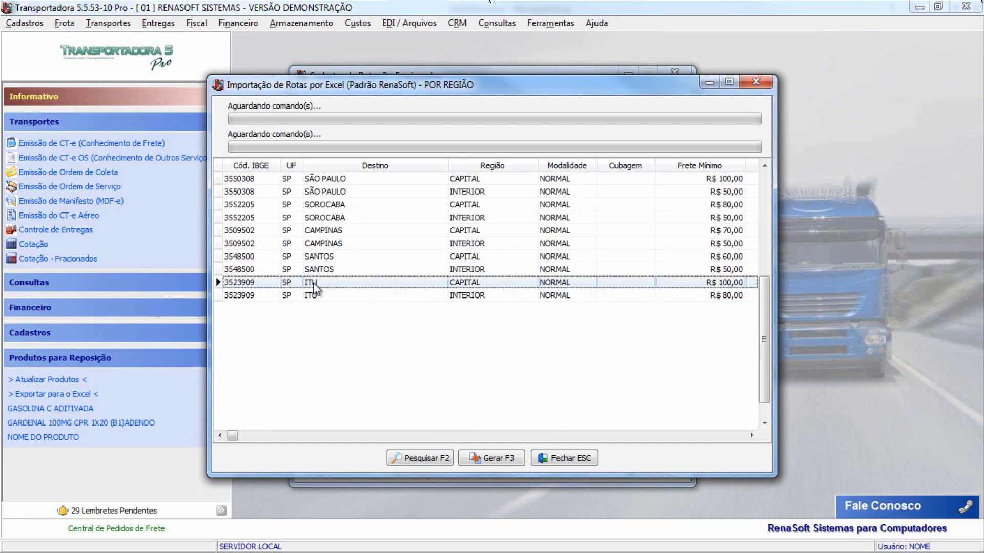
pyautogui.click(304, 297)
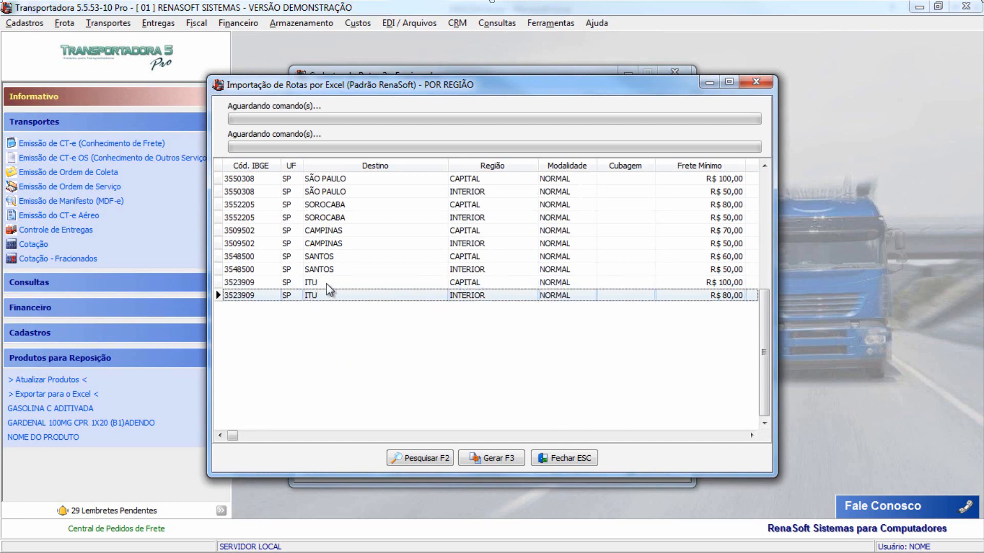
pyautogui.click(319, 283)
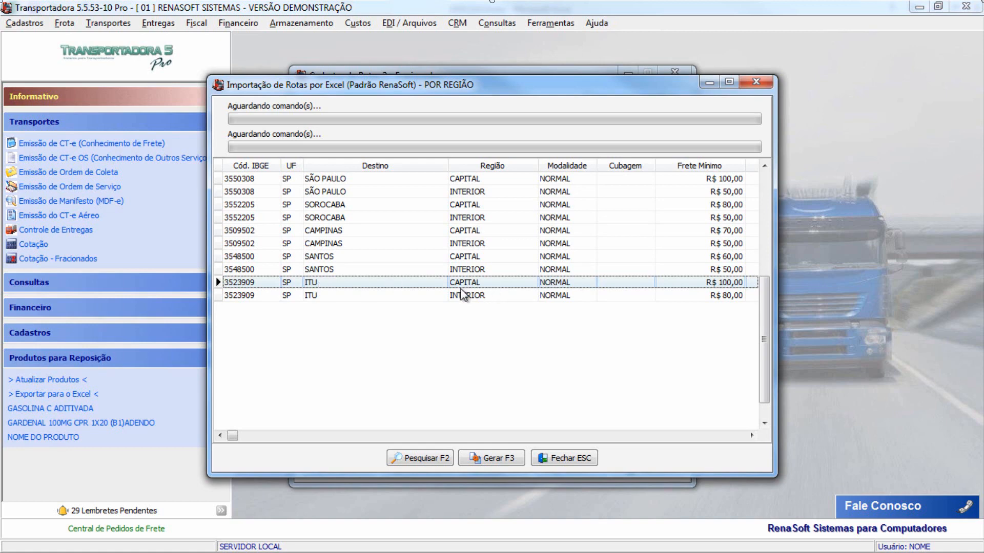
pyautogui.click(474, 300)
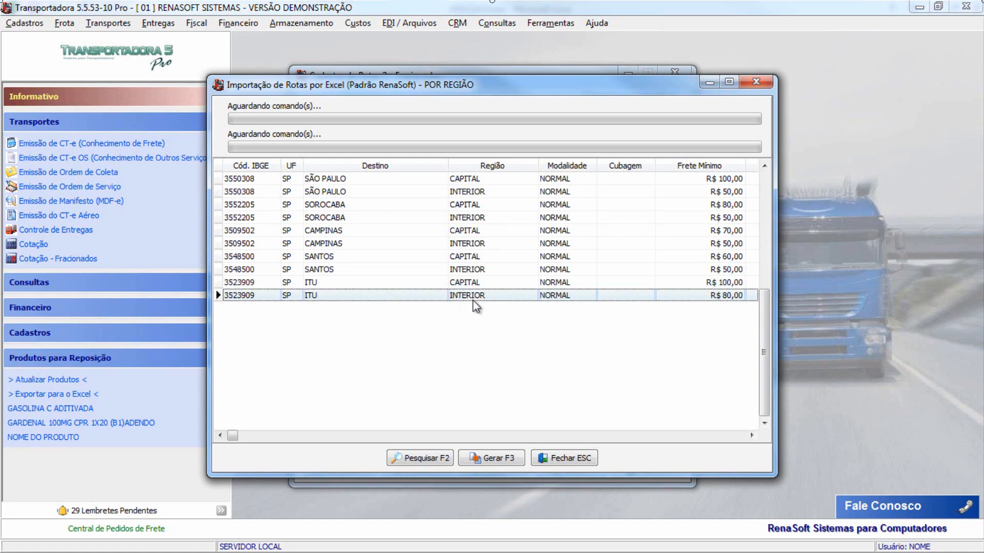
pyautogui.click(485, 285)
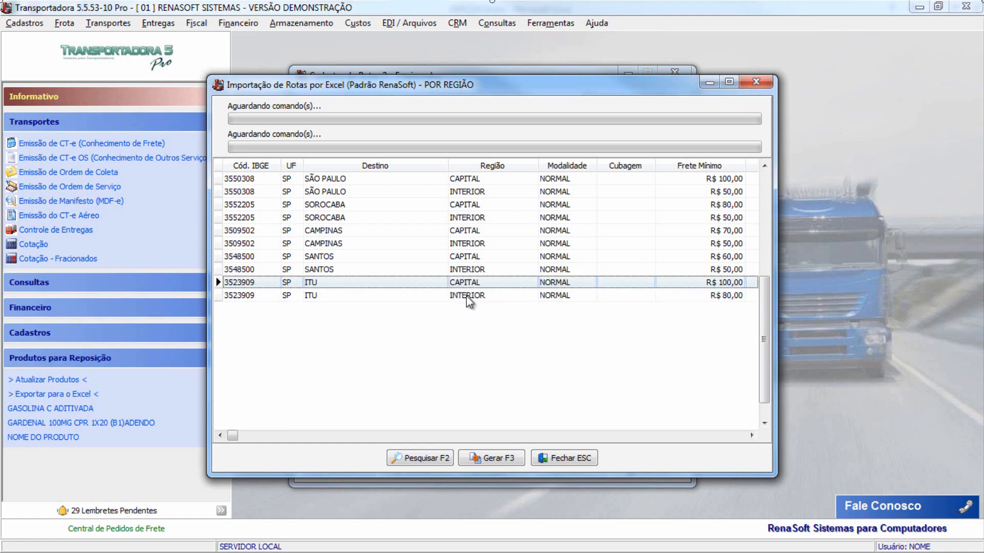
# Import the loaded routes, agreeing to update the existing route values, and return to the fractional routes registration
pyautogui.click(495, 459)
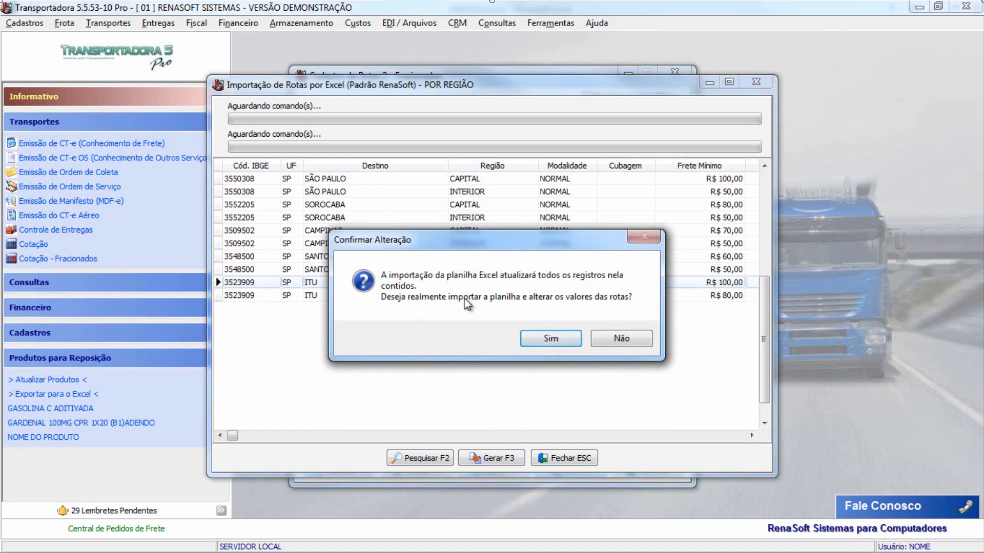
pyautogui.click(578, 339)
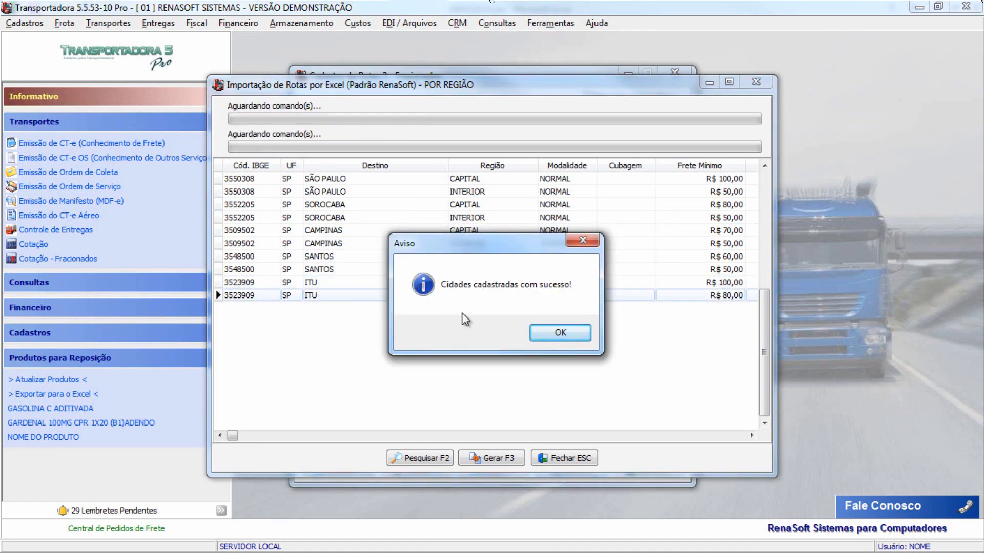
pyautogui.click(563, 334)
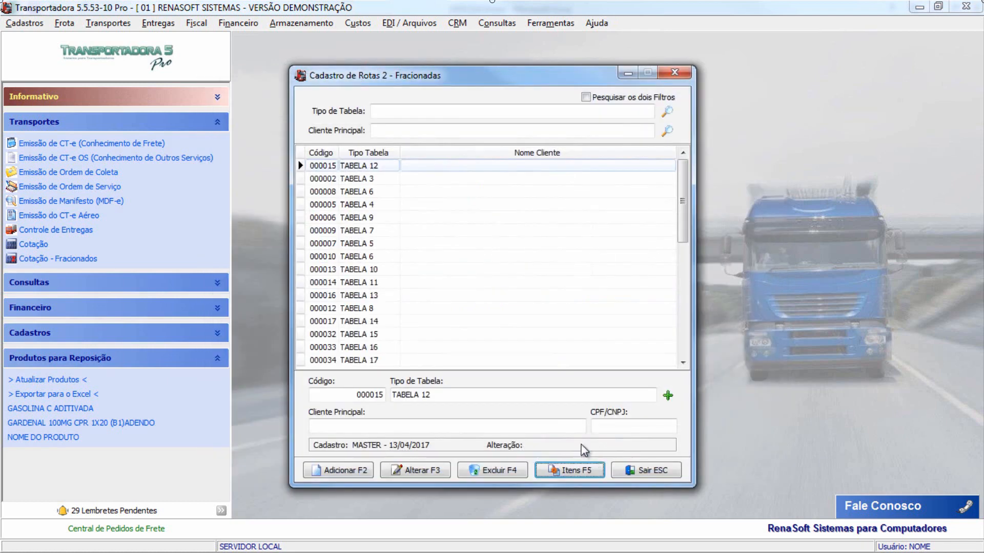
# Open TABELA 12's route items and check the entries for ITU, SALTO and CABREÚVA
pyautogui.click(397, 171)
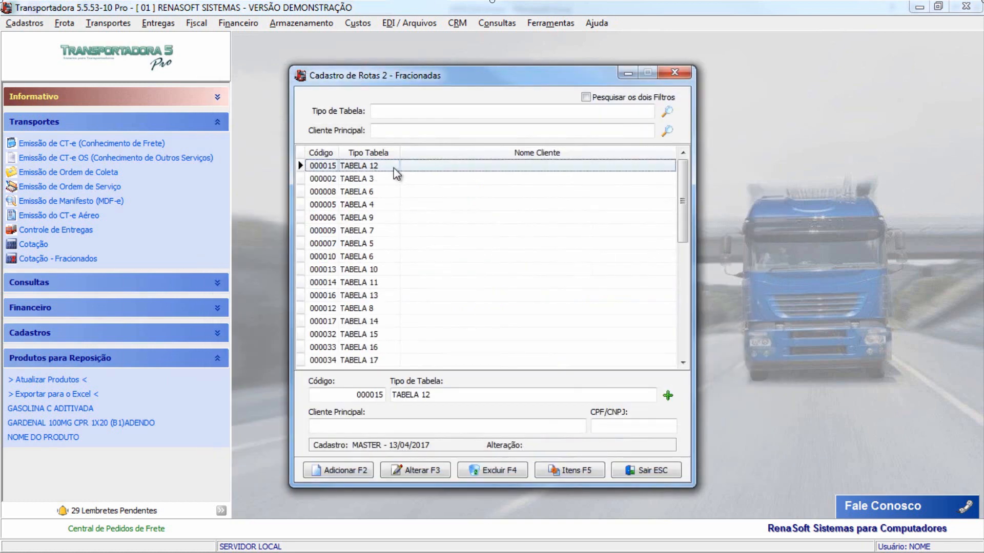
pyautogui.click(570, 470)
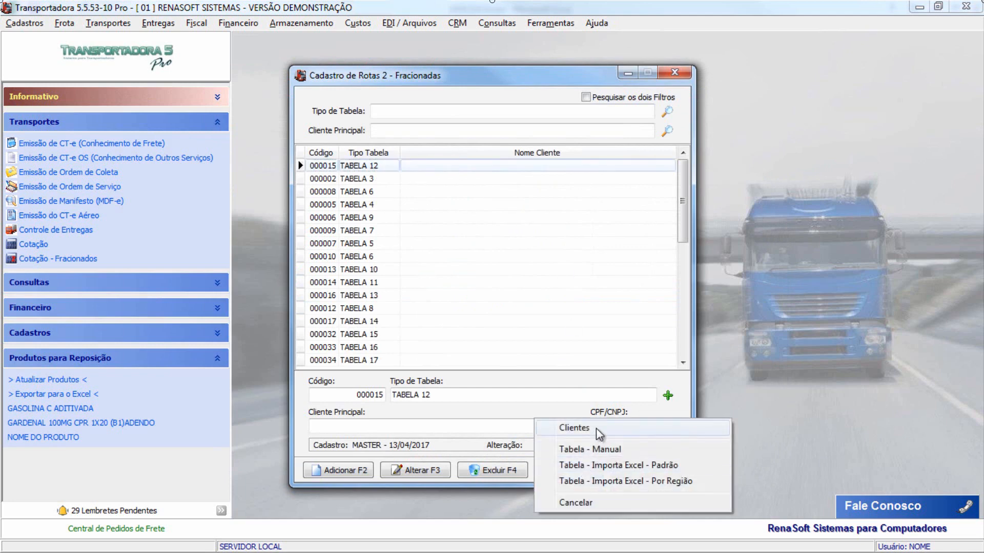
pyautogui.click(605, 450)
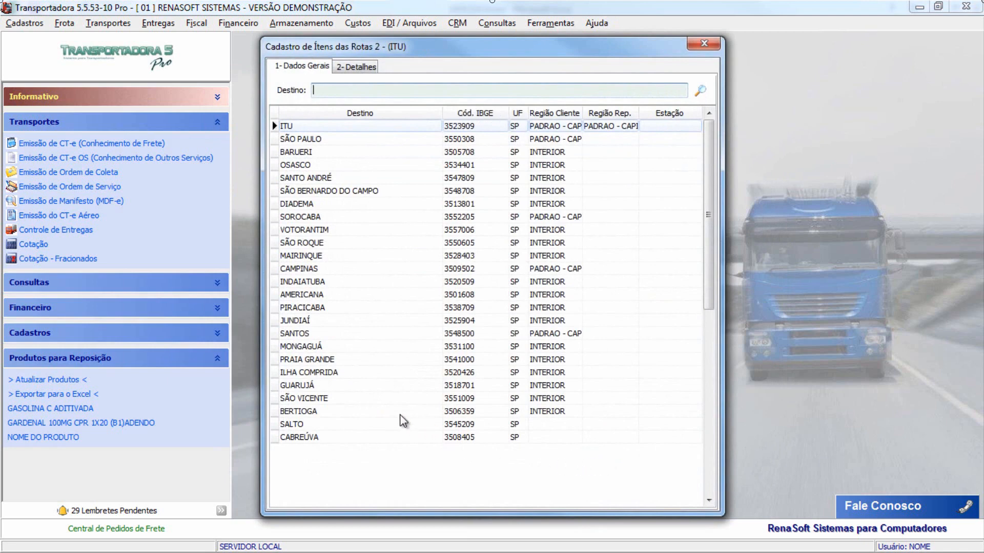
pyautogui.click(546, 128)
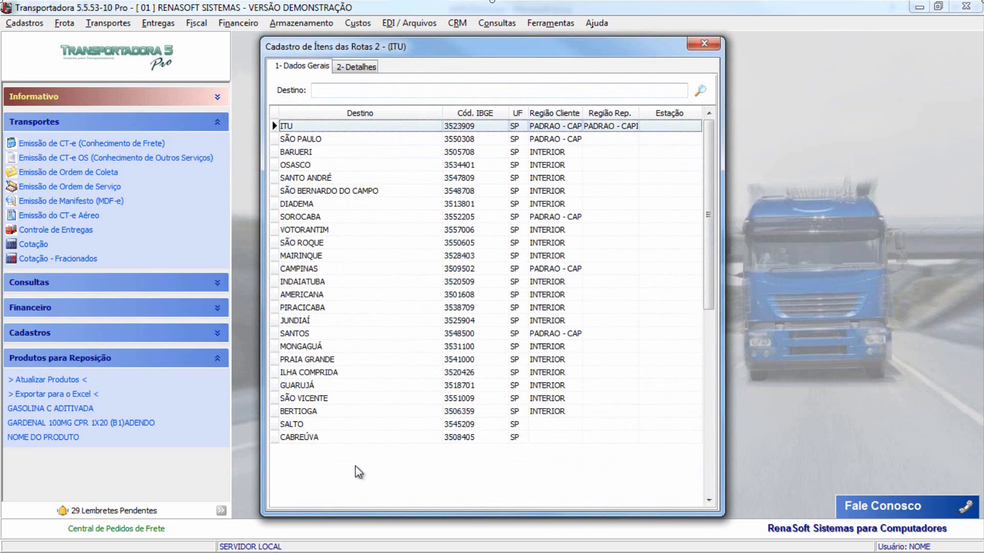
pyautogui.click(370, 425)
pyautogui.click(371, 435)
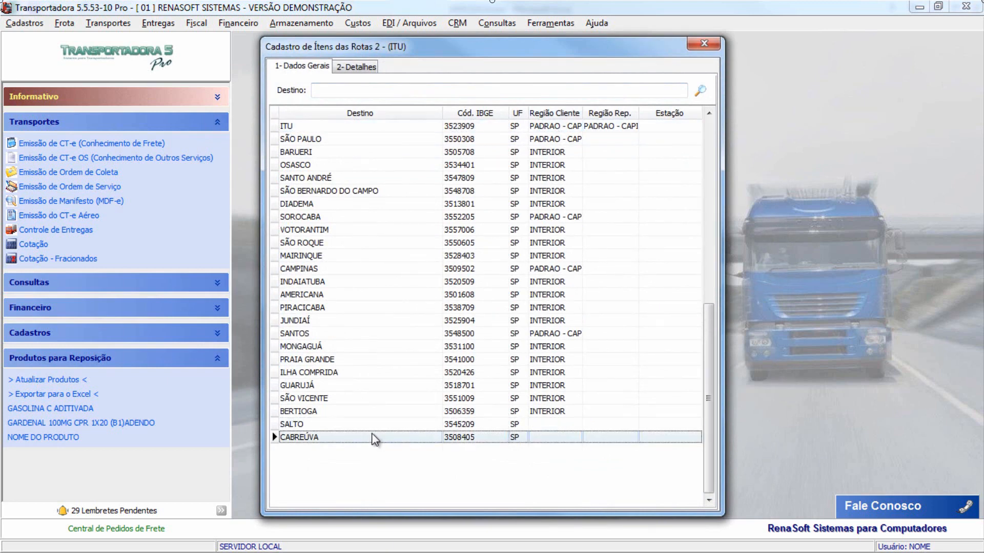
pyautogui.click(375, 426)
pyautogui.click(375, 435)
pyautogui.click(377, 425)
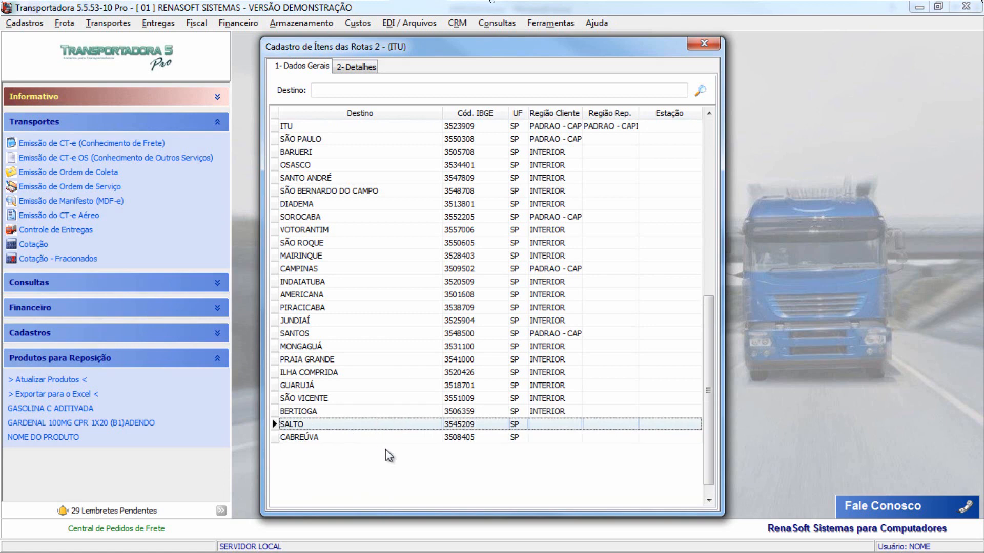
# Inspect the freight details of the ITU route item and close the fractional routes registration
pyautogui.click(526, 127)
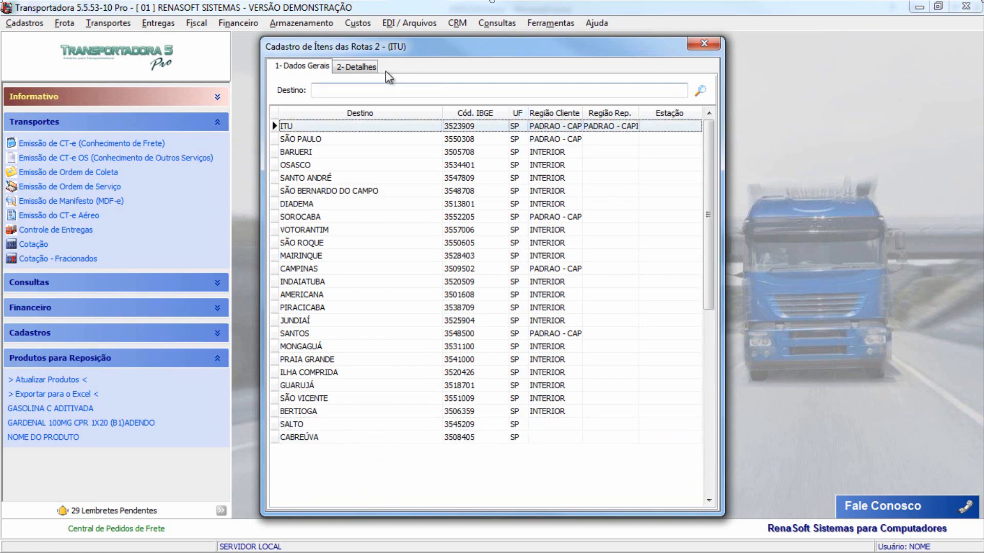
pyautogui.click(371, 68)
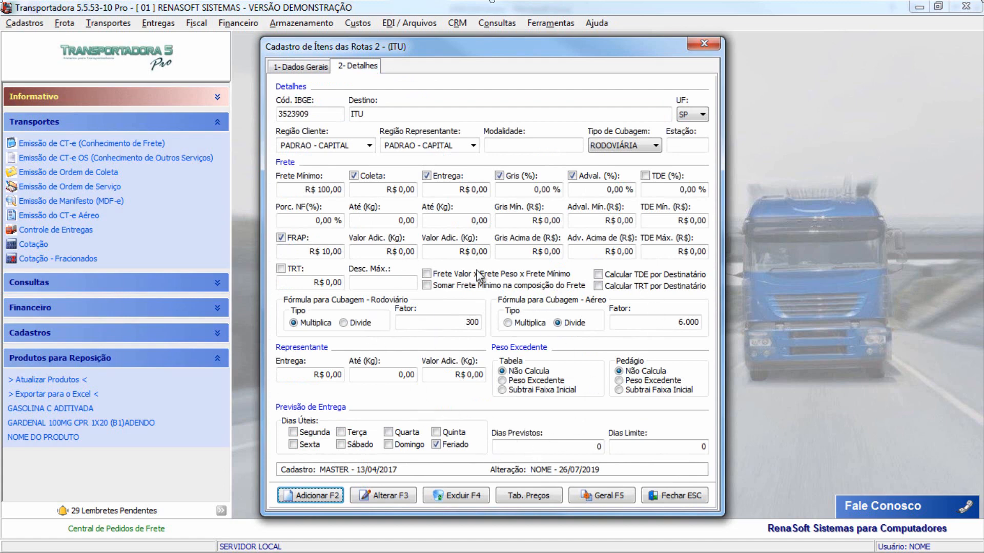
pyautogui.click(289, 66)
pyautogui.press('Escape')
pyautogui.press('Escape')
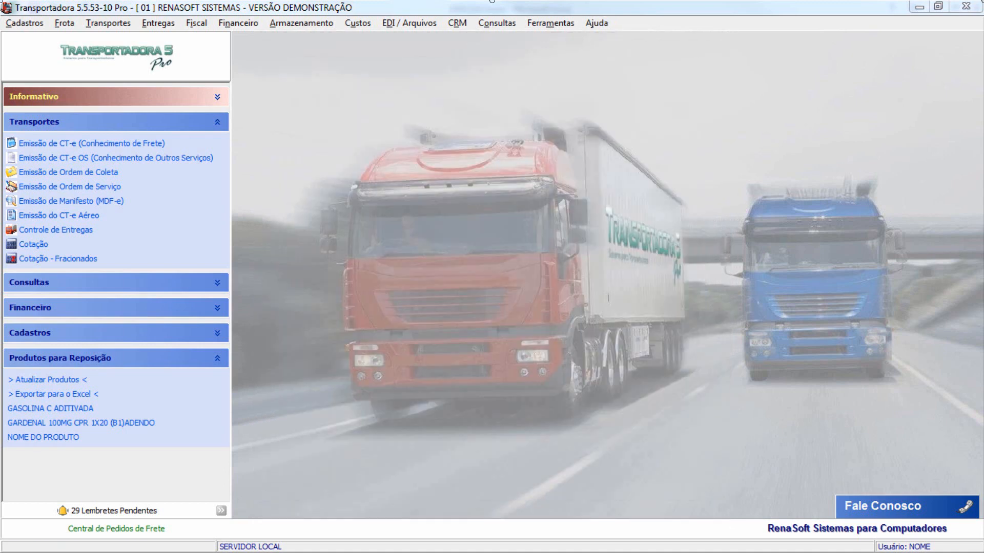